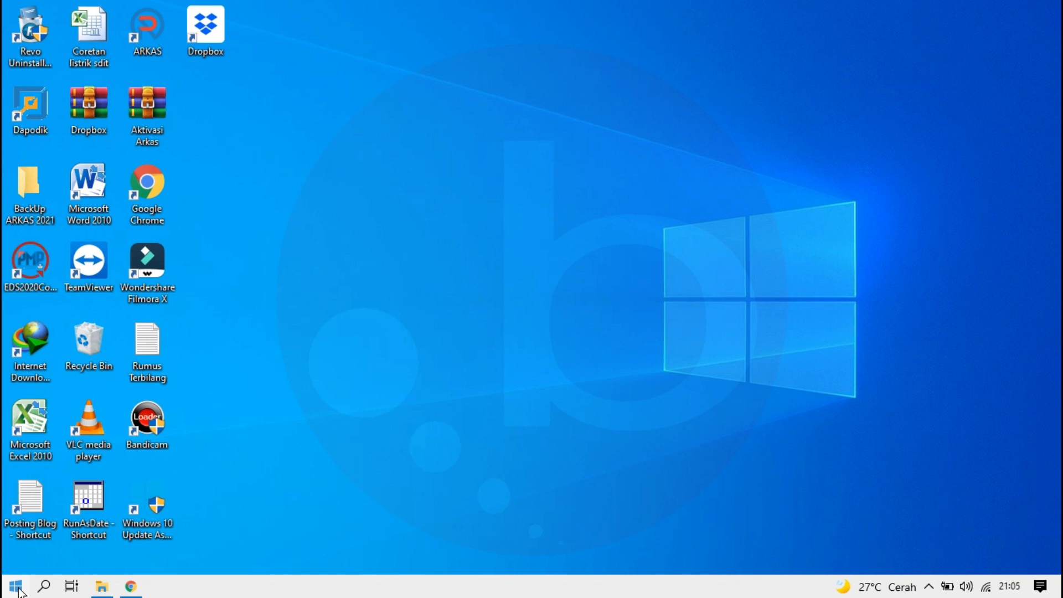
# Step: Search Windows for "control panel" and open the Control Panel app
pyautogui.click(17, 588)
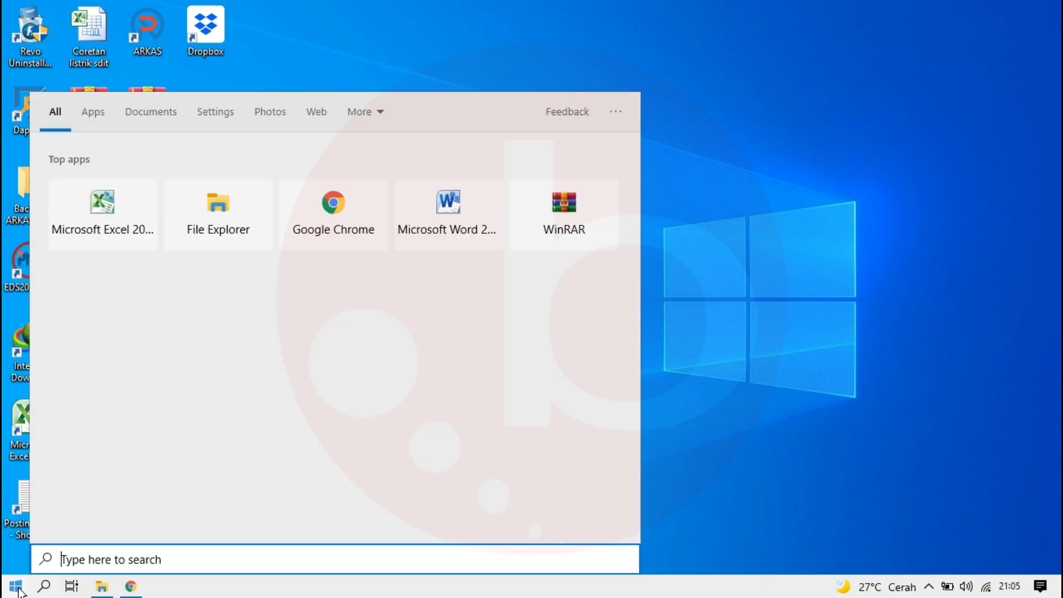
pyautogui.write('control')
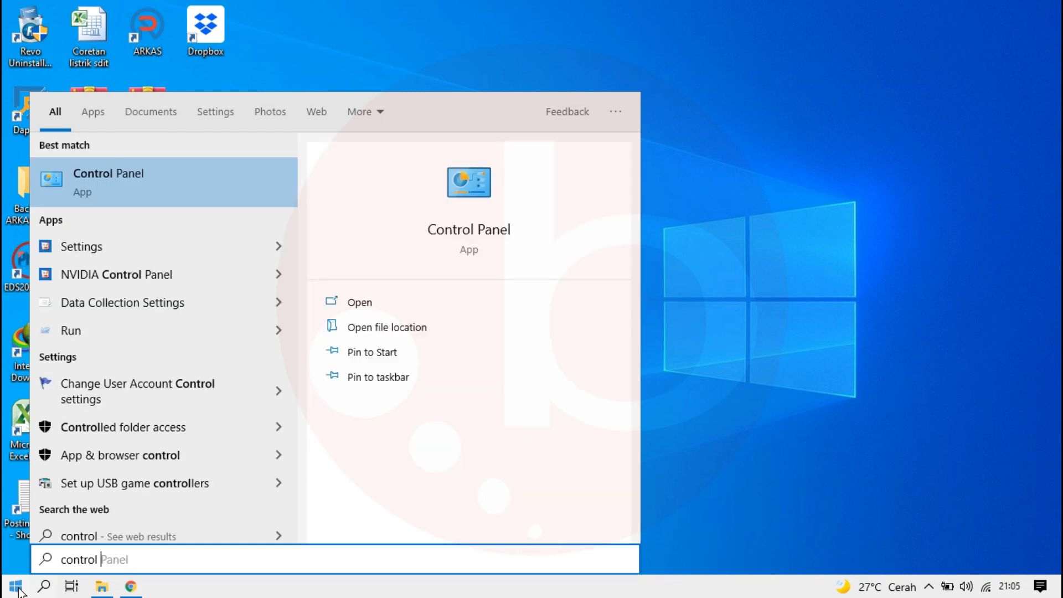
pyautogui.write(' pane')
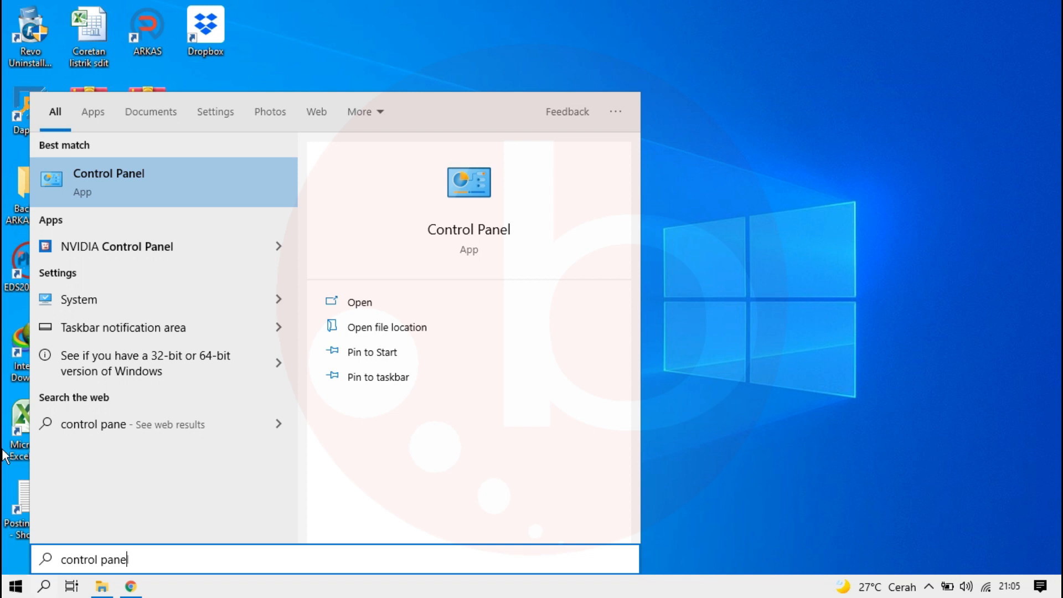
pyautogui.write('l')
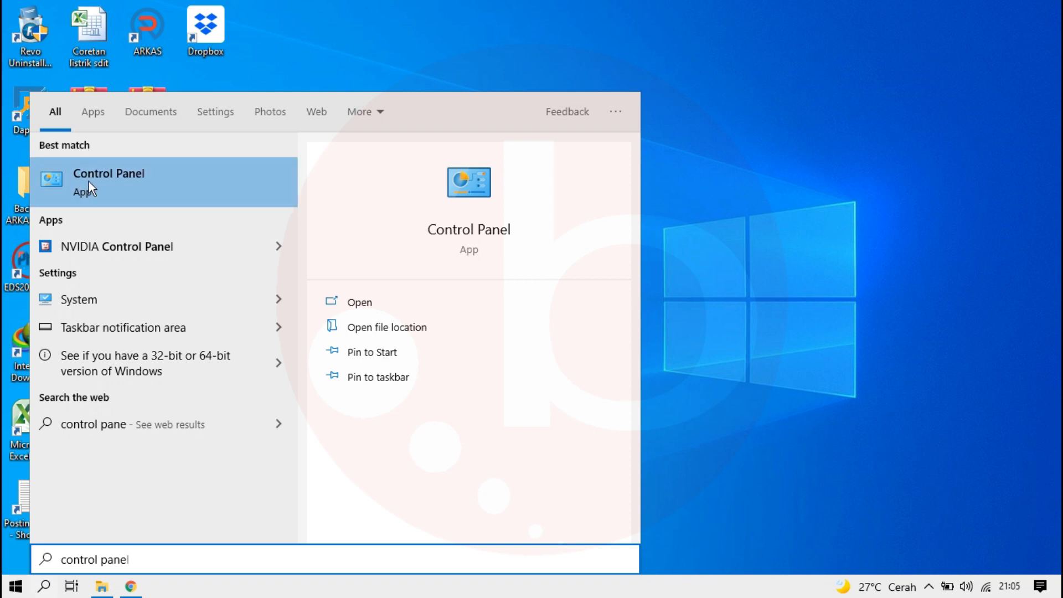
pyautogui.click(89, 182)
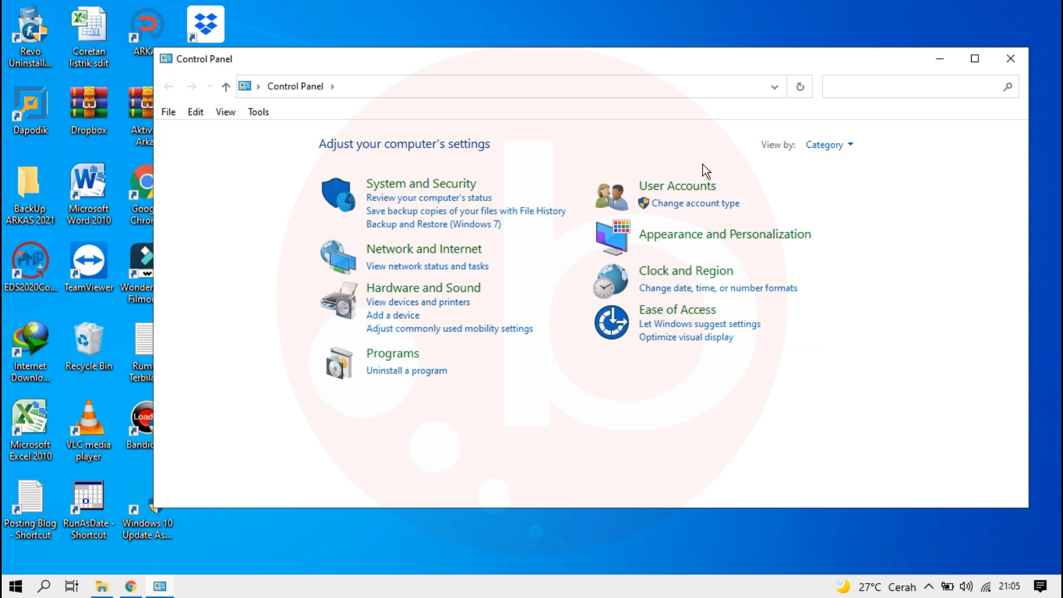
# Step: Switch the Control Panel view to Large icons and back to Category
pyautogui.click(837, 146)
pyautogui.click(822, 189)
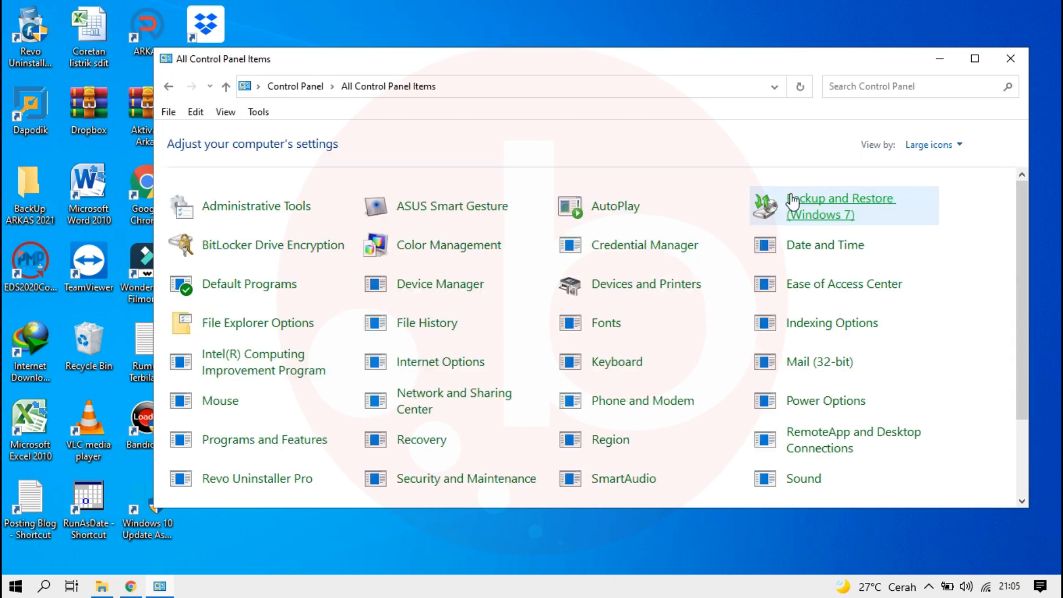
pyautogui.click(950, 146)
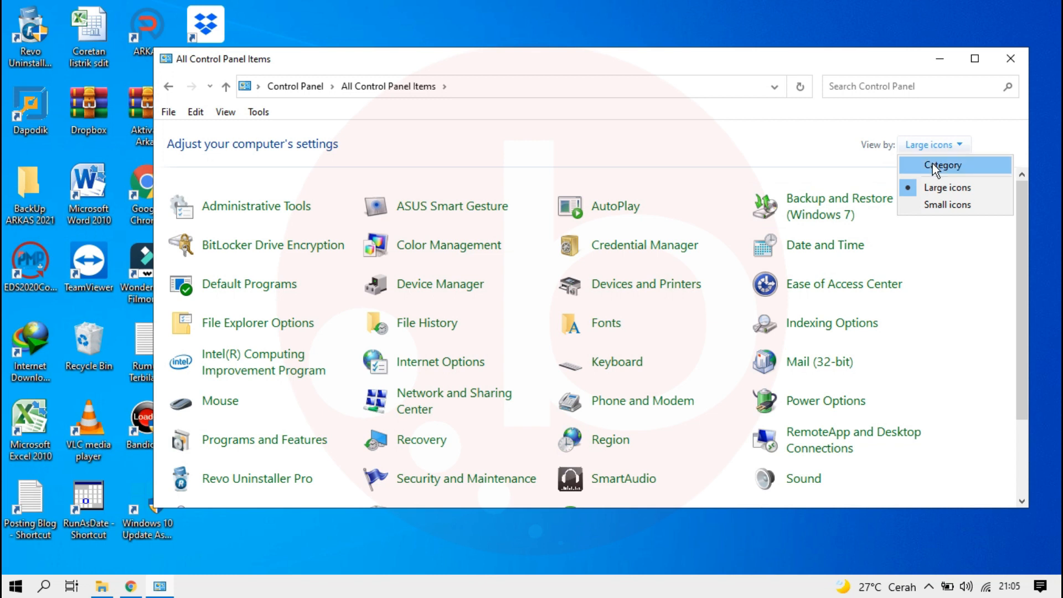
pyautogui.click(932, 164)
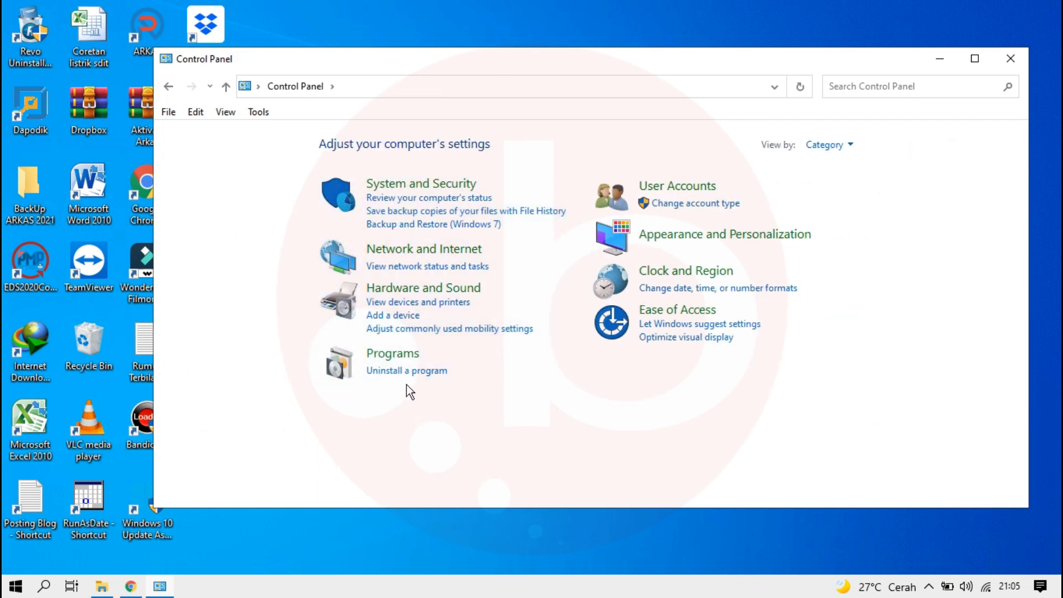
# Step: Uninstall Dapodik versi 2021.c with all its components and restart the computer to complete the removal
pyautogui.click(401, 371)
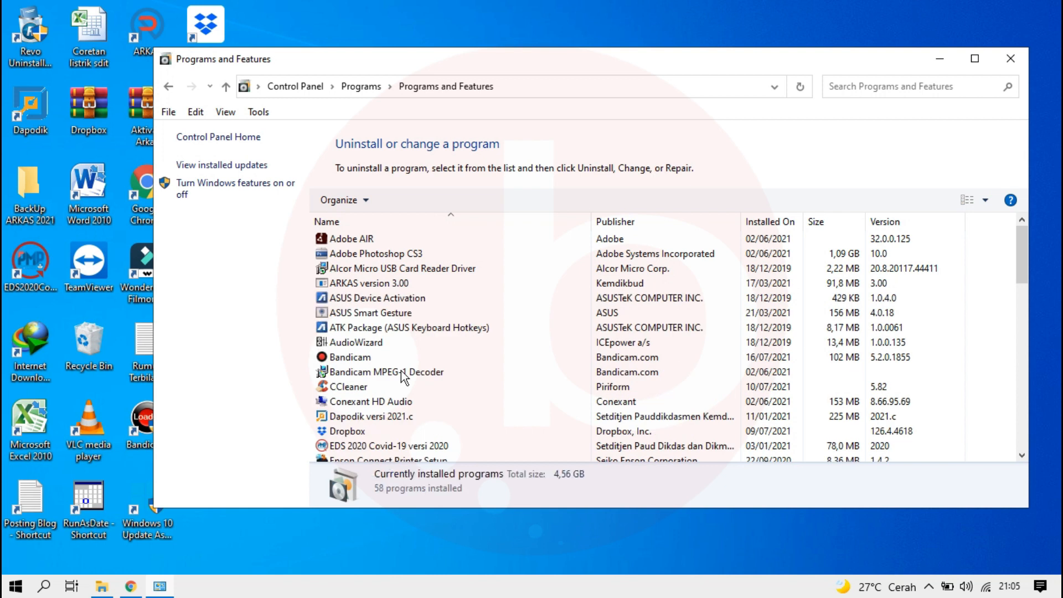
pyautogui.scroll(-1, 372, 367)
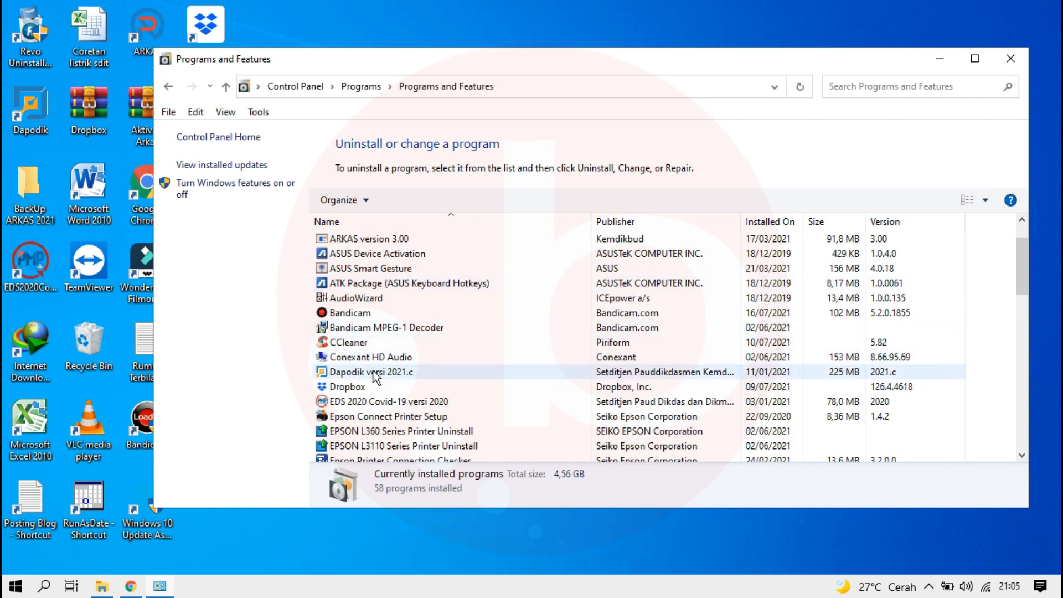
pyautogui.click(375, 377)
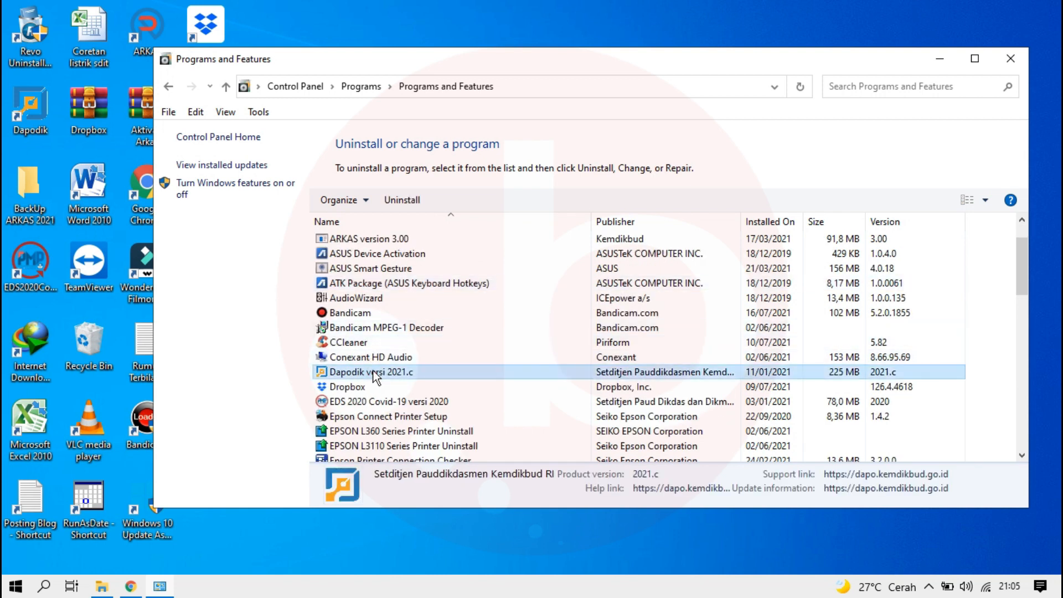
pyautogui.rightClick(375, 377)
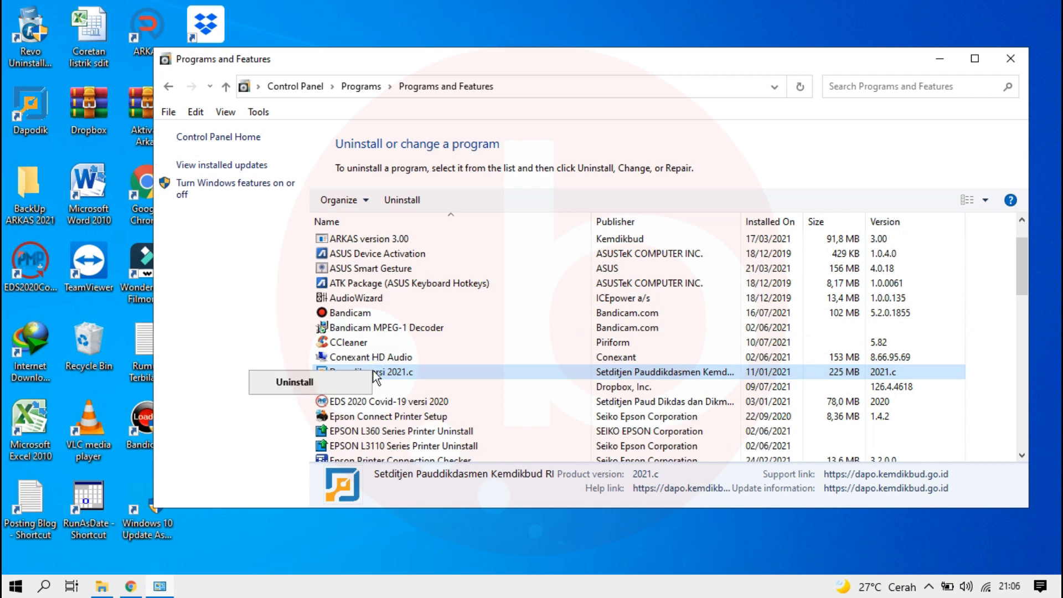
pyautogui.click(311, 386)
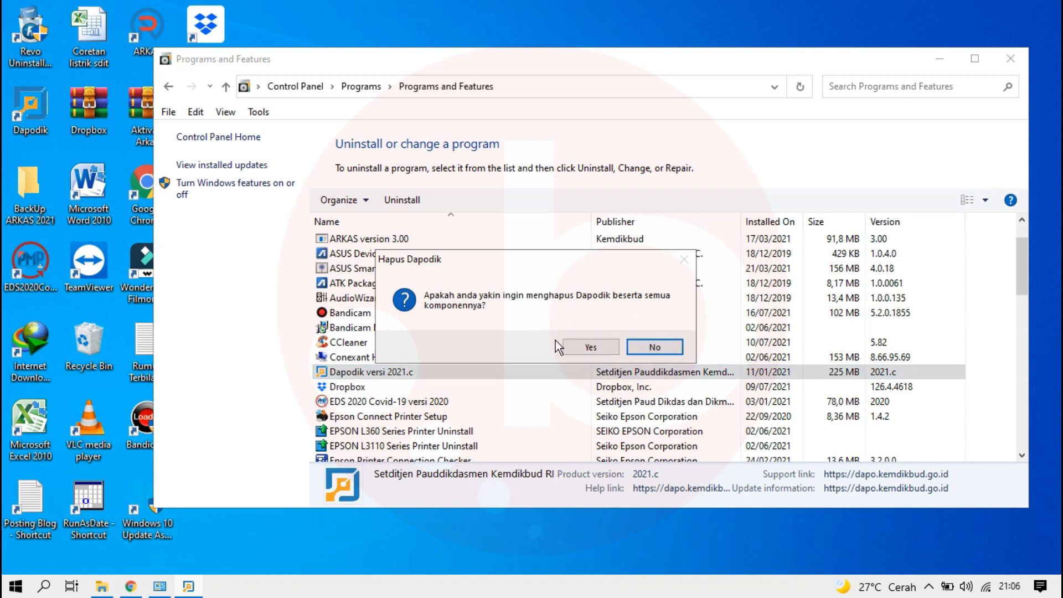
pyautogui.click(591, 347)
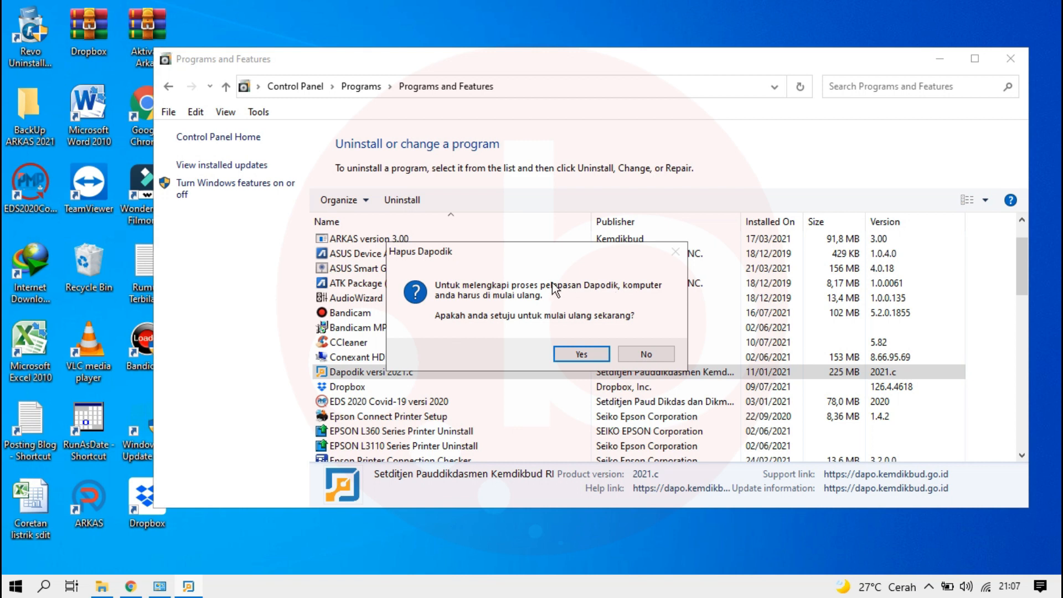
pyautogui.click(580, 354)
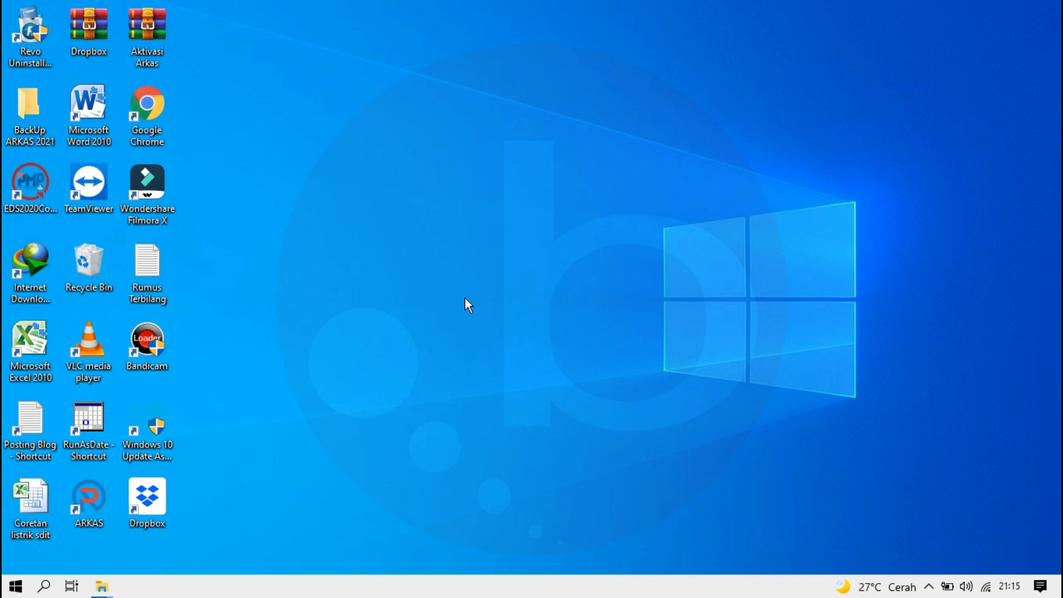
# Step: Check the Date & time page in Windows Settings for the current date, automatic time and time zone, and close Settings
pyautogui.click(15, 589)
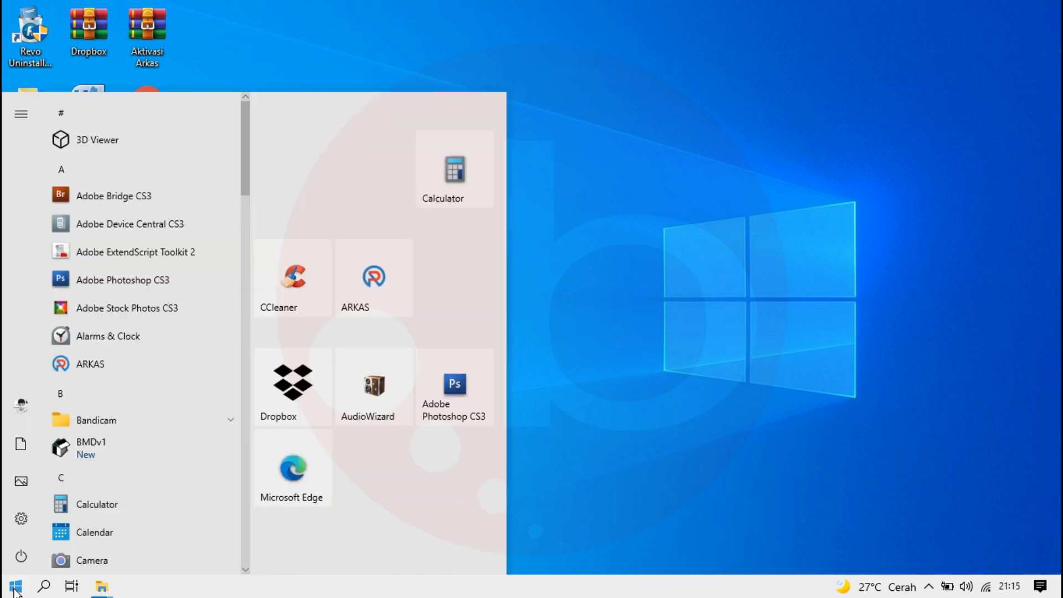
pyautogui.moveTo(23, 525)
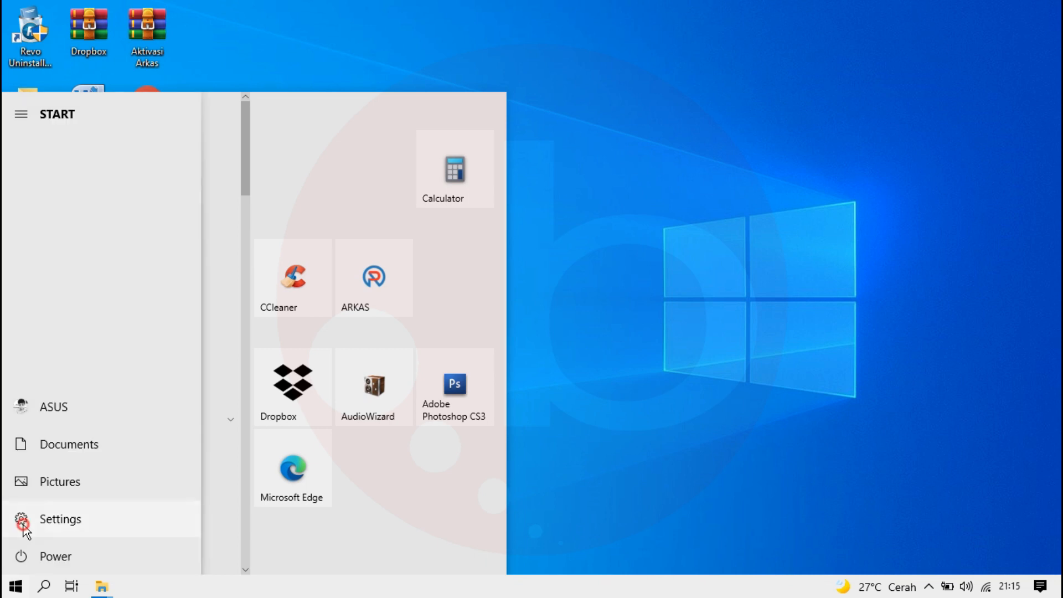
pyautogui.click(24, 521)
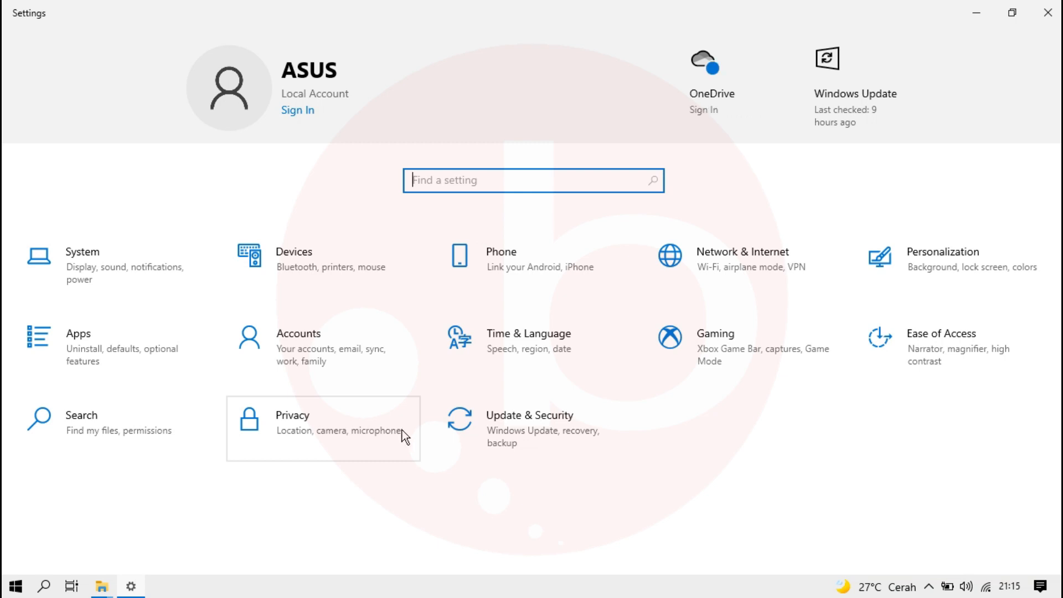
pyautogui.click(531, 352)
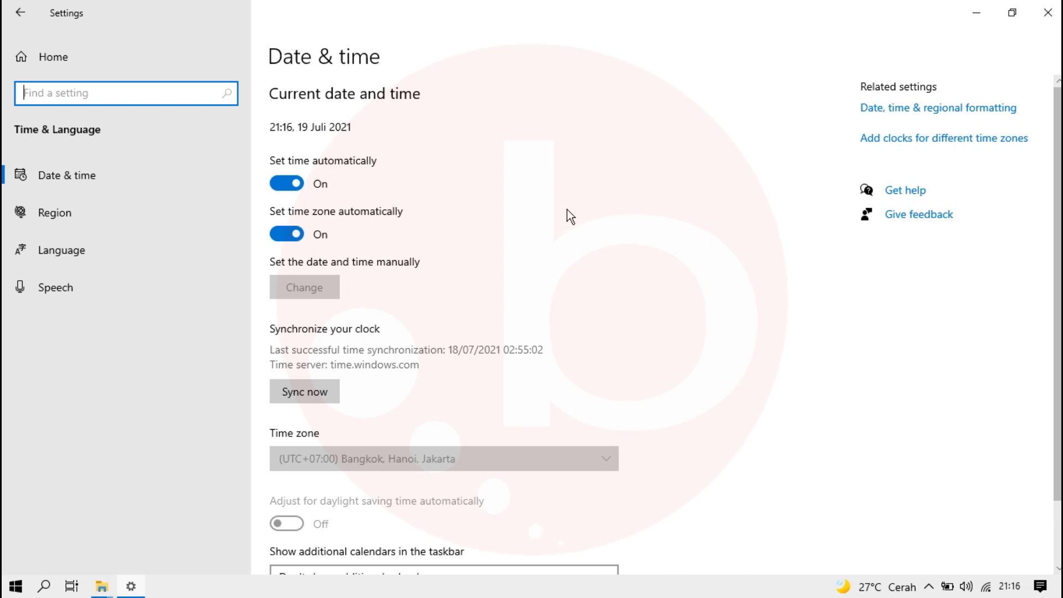
pyautogui.click(1046, 13)
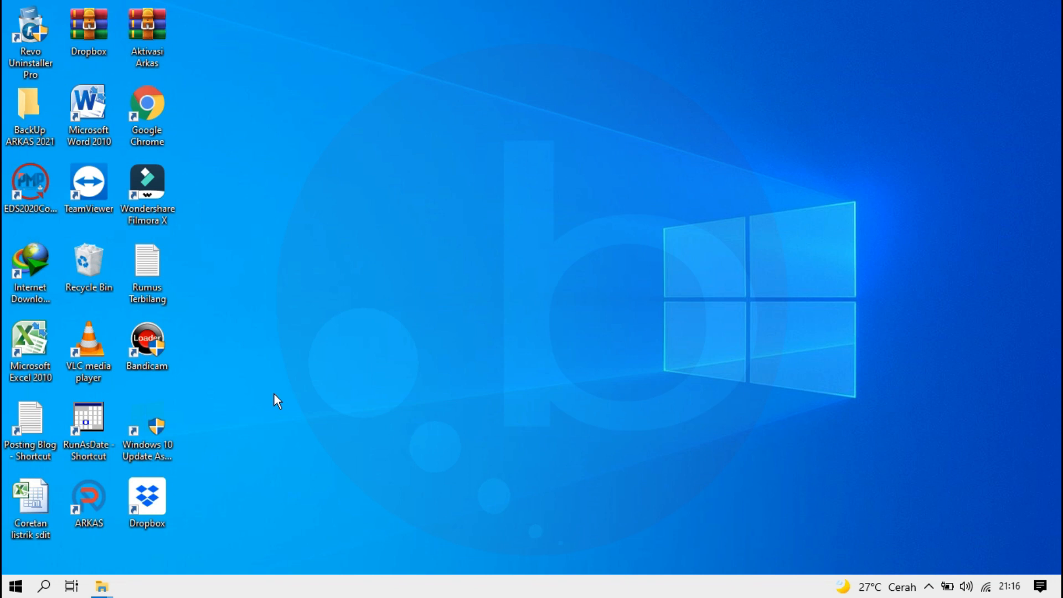
# Step: Run the Dapodik_2022 installer from Videos > New folder as administrator, allowing it past the SmartScreen block
pyautogui.click(101, 586)
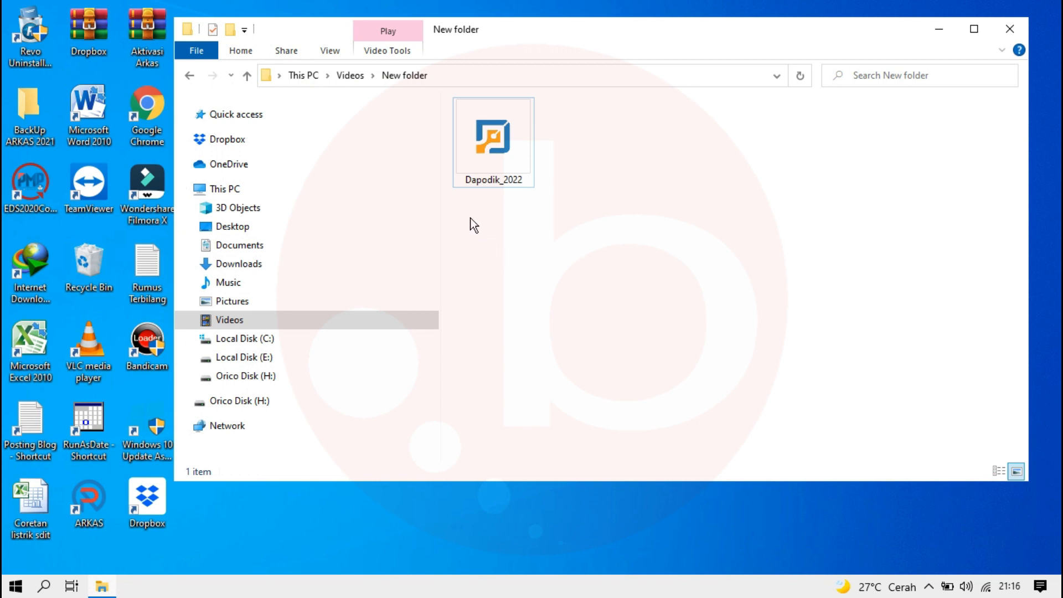
pyautogui.doubleClick(480, 140)
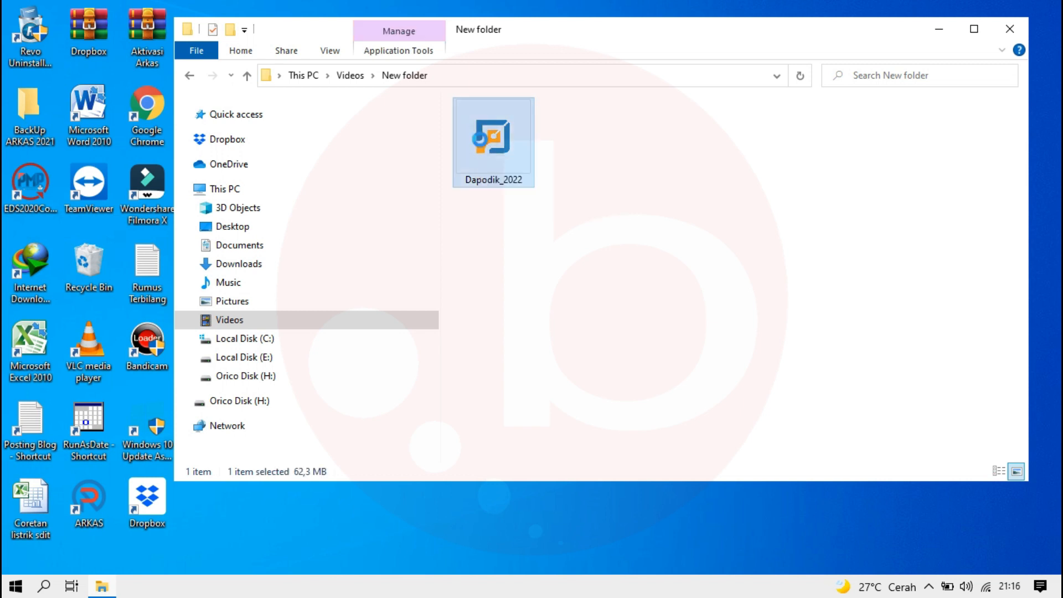
pyautogui.rightClick(480, 140)
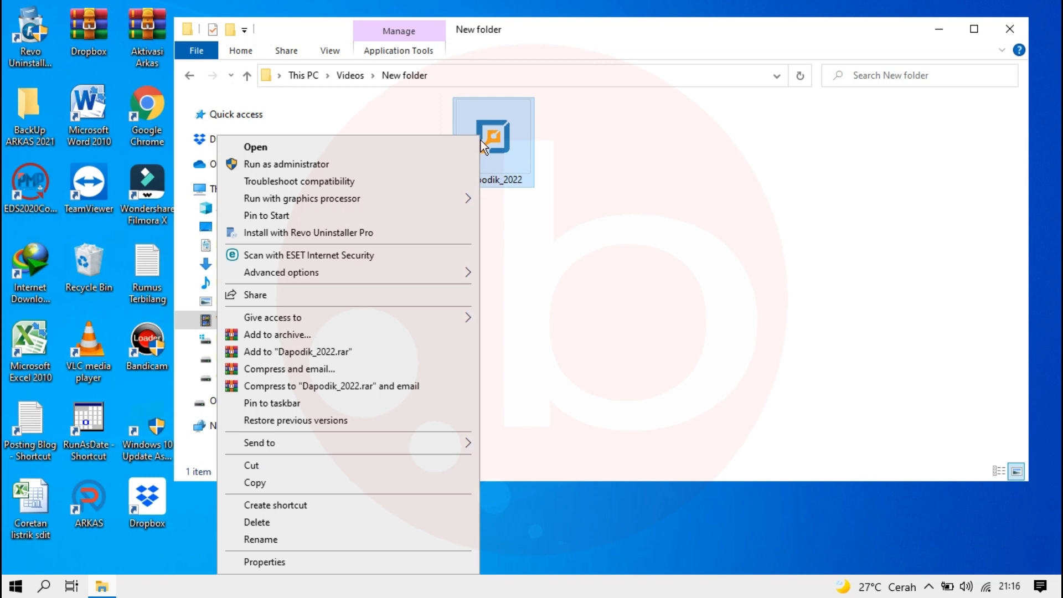
pyautogui.click(297, 165)
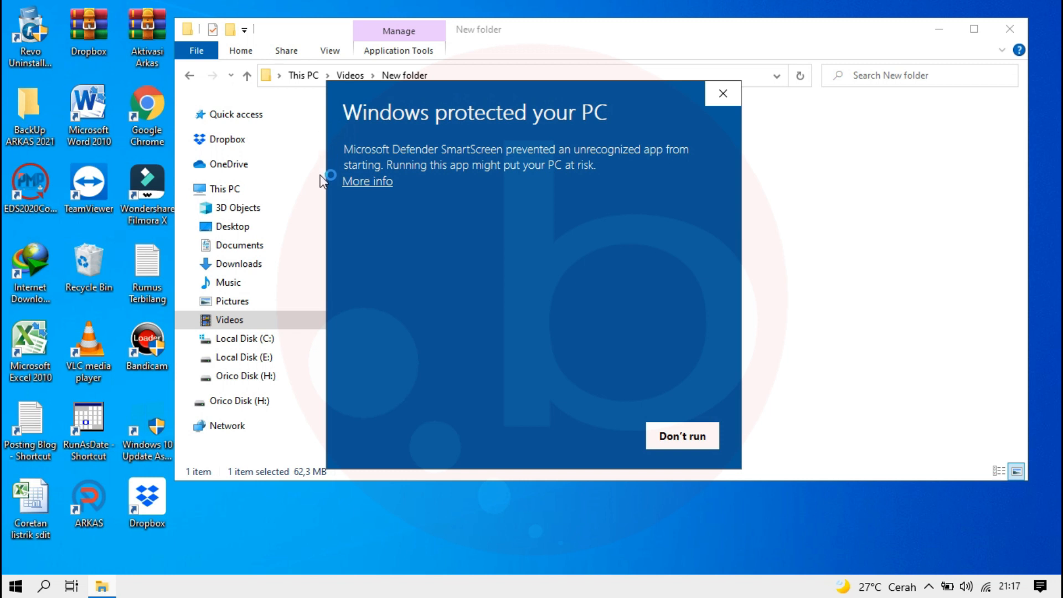
pyautogui.click(374, 183)
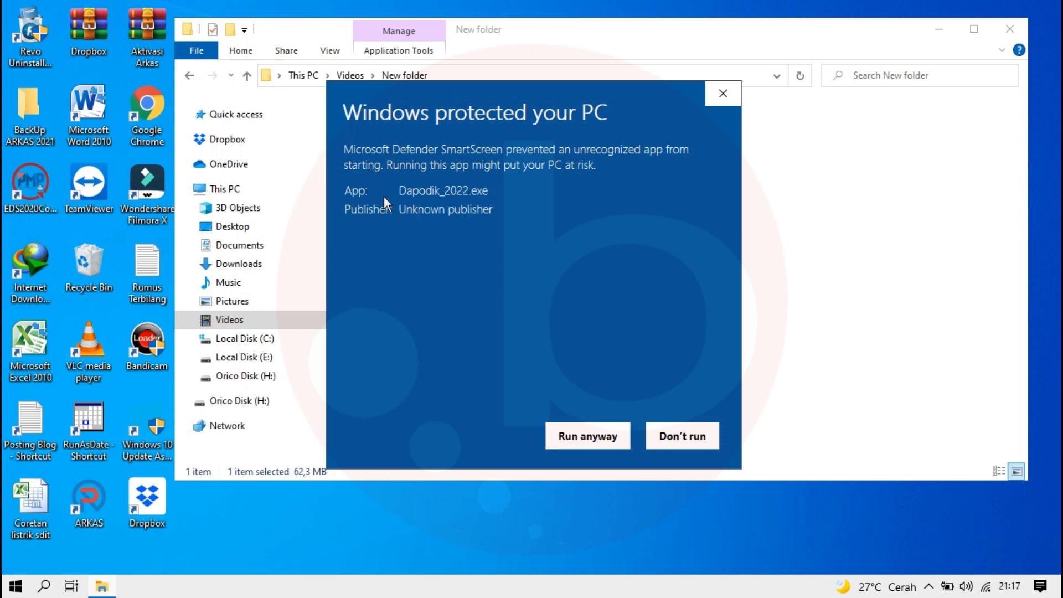
pyautogui.click(591, 438)
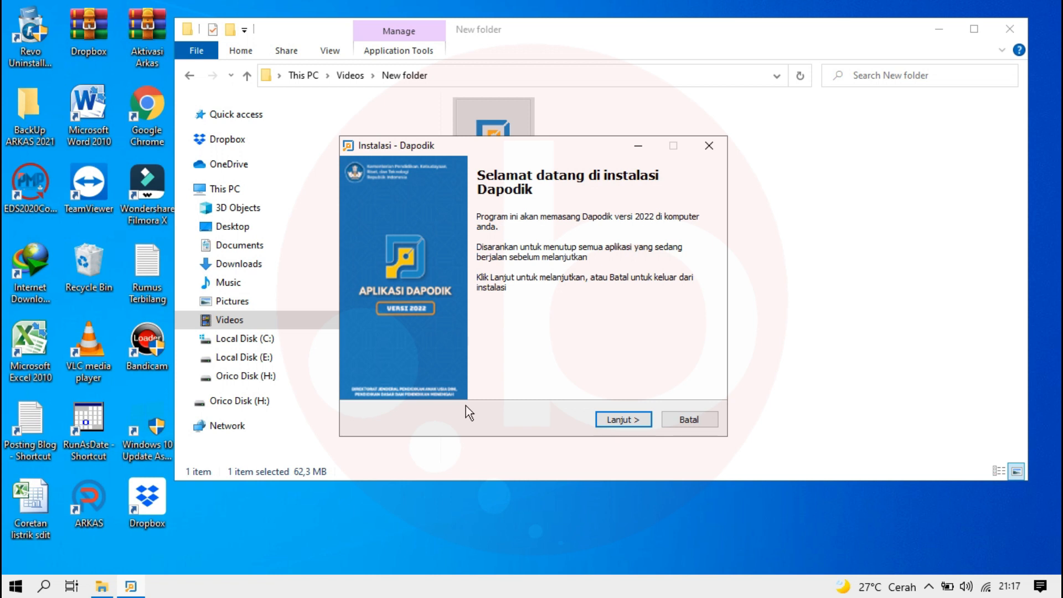
# Step: Check the ESET Internet Security protection status from the system tray and close its window
pyautogui.click(928, 586)
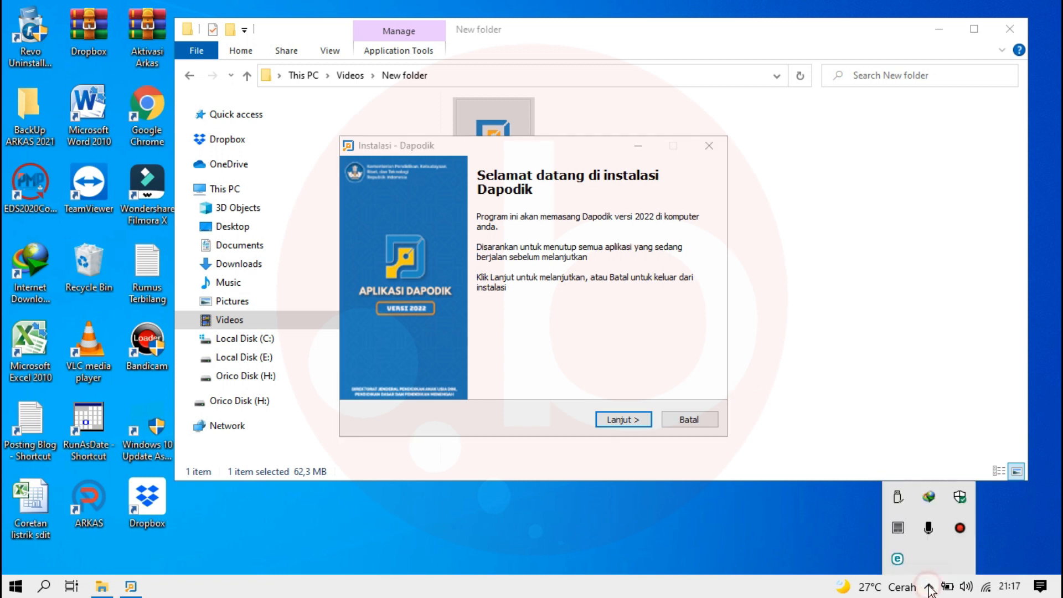
pyautogui.click(898, 561)
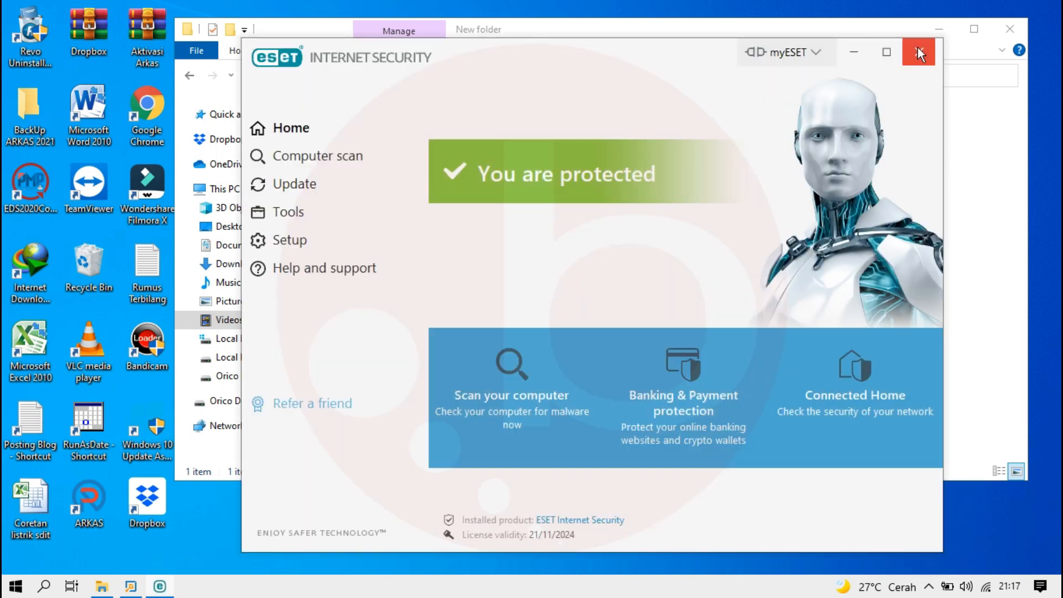
pyautogui.click(918, 52)
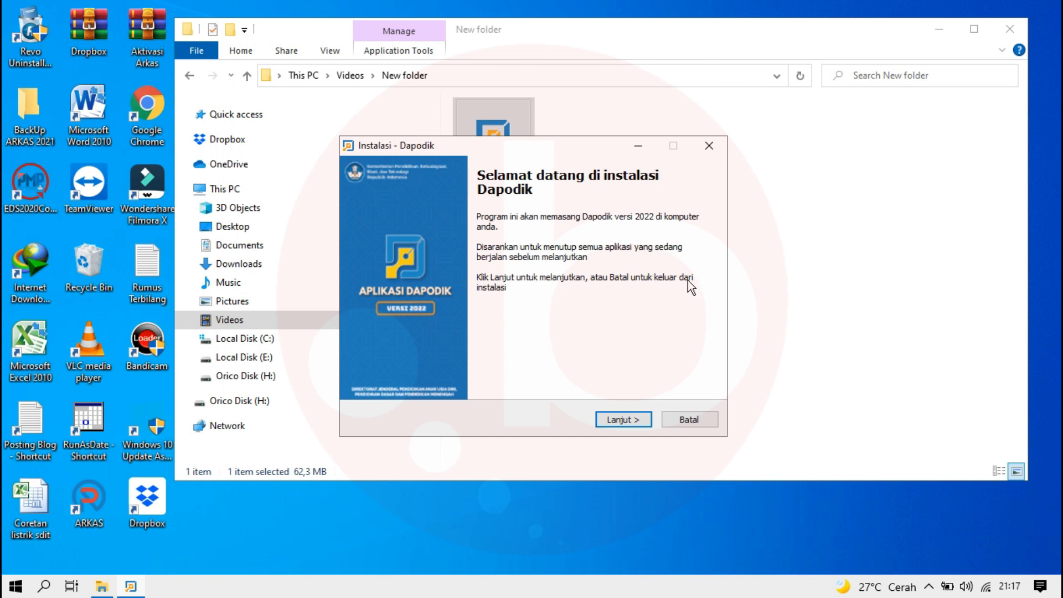
# Step: Accept the Dapodik licence agreement and install into C:\Program Files (x86)\Dapodik with the Start Menu folder Dapodik
pyautogui.click(627, 420)
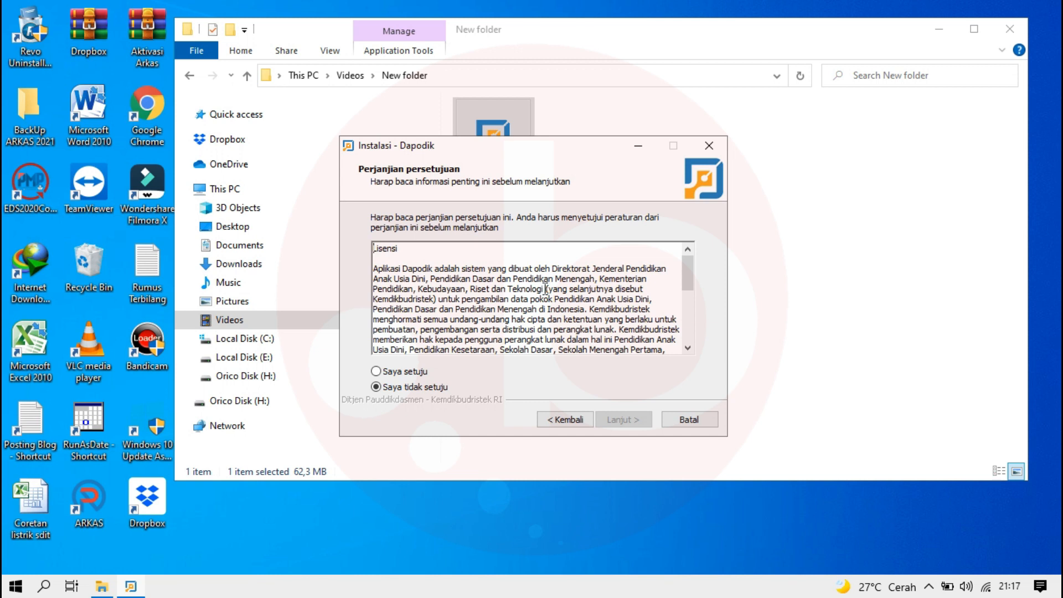
pyautogui.click(376, 371)
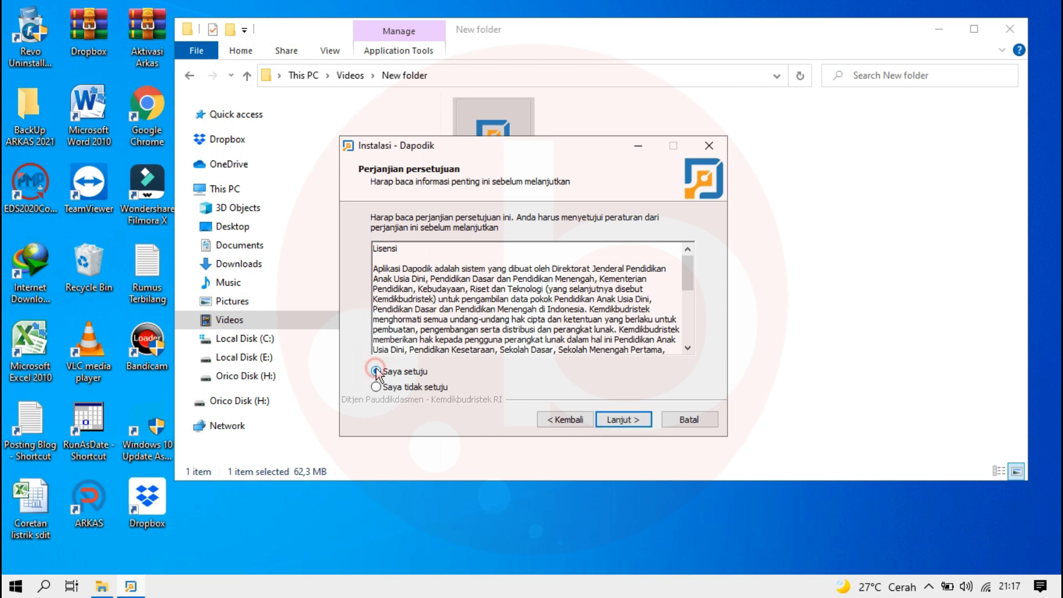
pyautogui.click(631, 421)
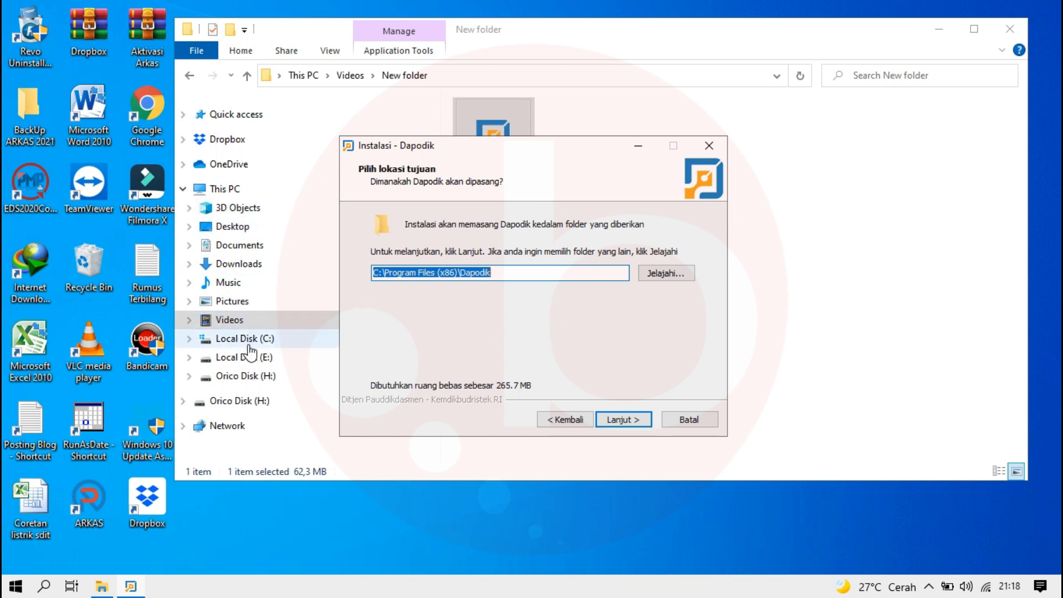
pyautogui.click(624, 418)
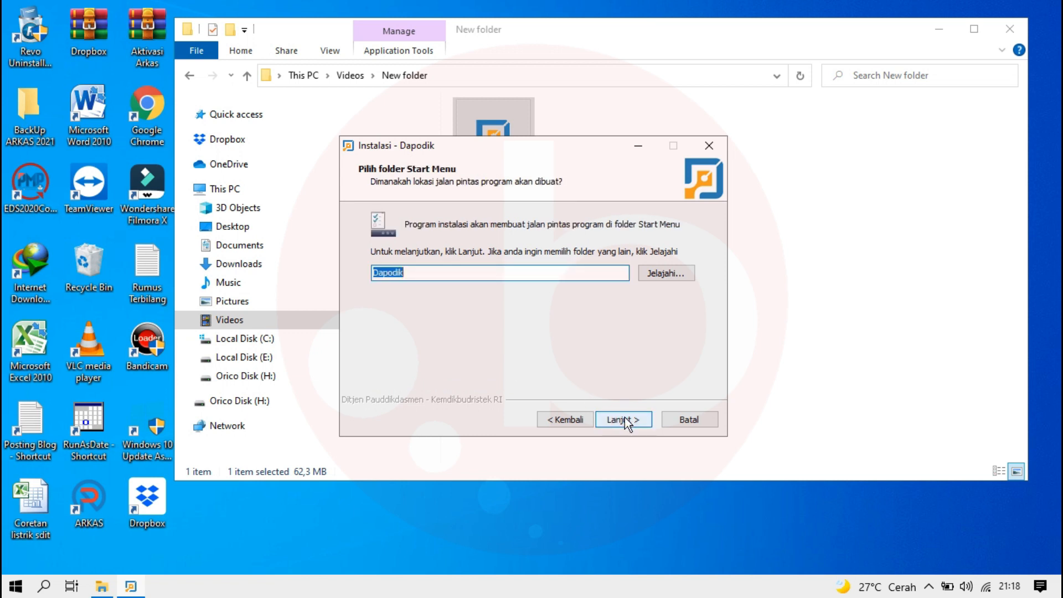
pyautogui.click(624, 418)
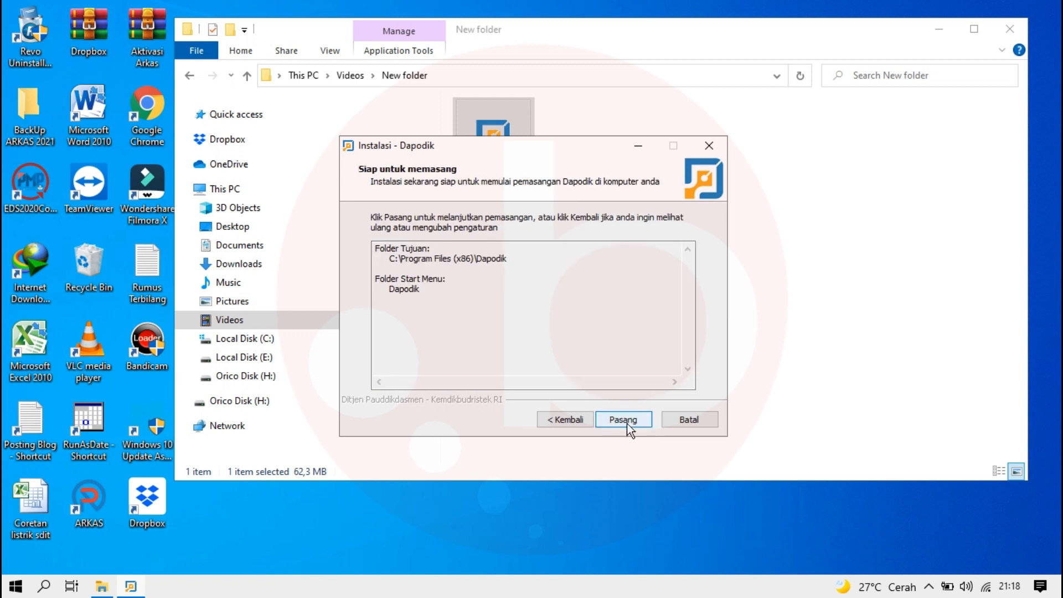
pyautogui.click(627, 424)
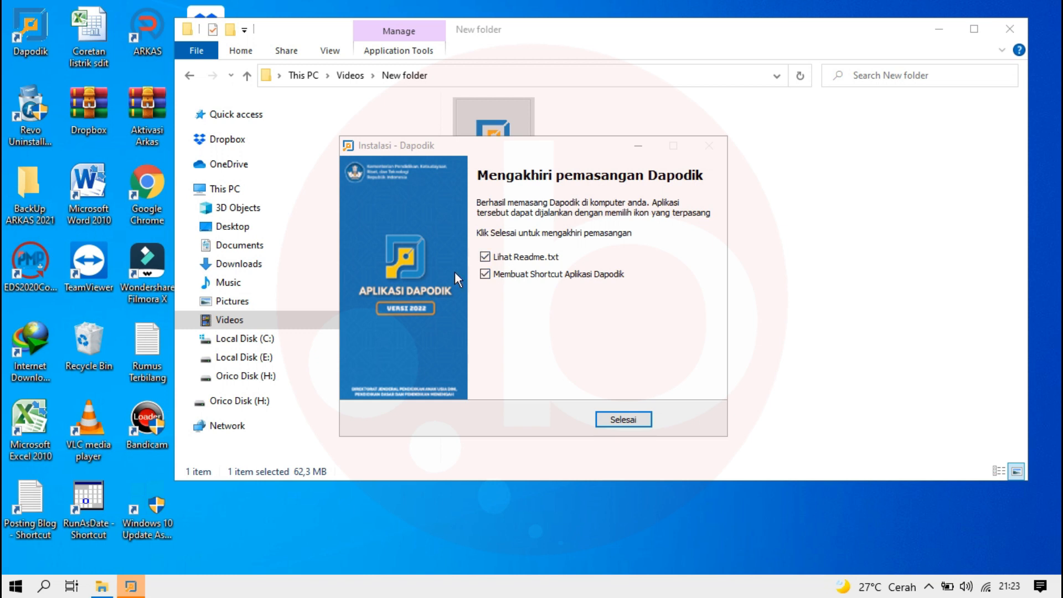
# Step: Finish the Dapodik setup with both closing options ticked, and clear Chrome's browsing history, cookies and cached files for all time (Semua)
pyautogui.click(622, 422)
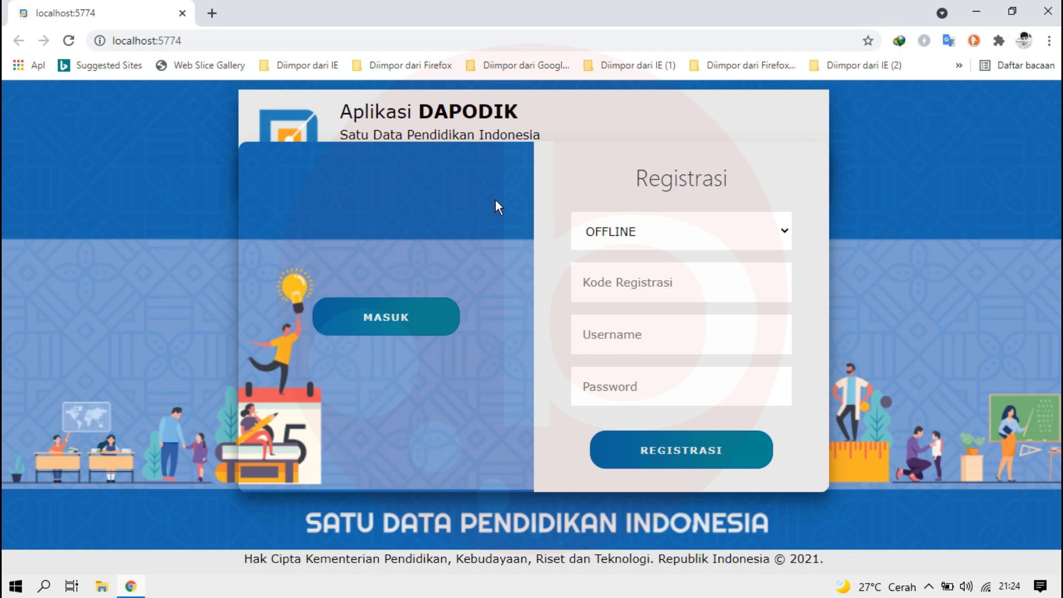
pyautogui.hotkey('ctrl', 'shift', 'Delete')
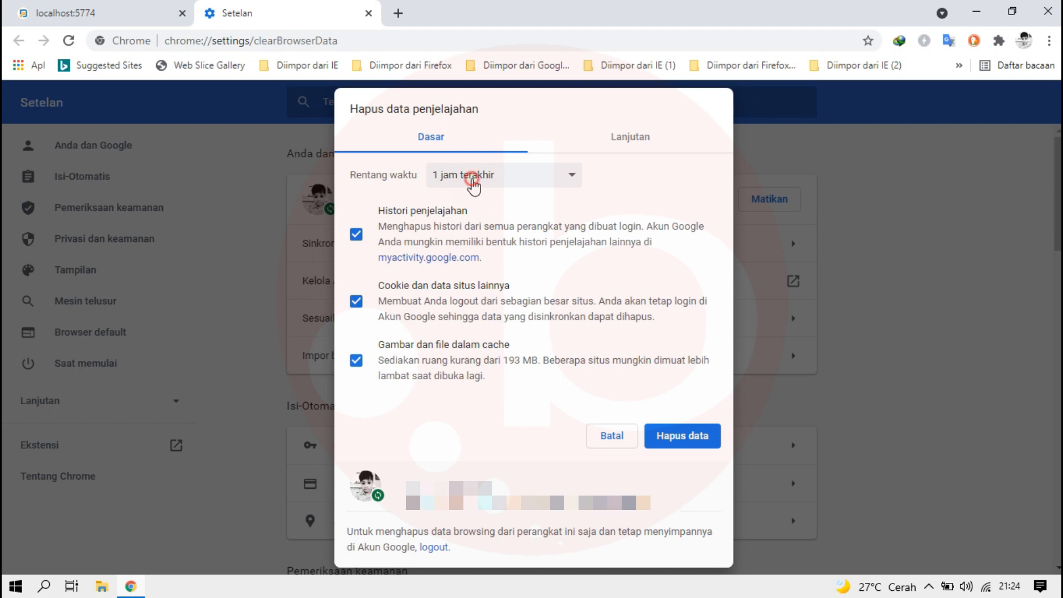
pyautogui.click(470, 176)
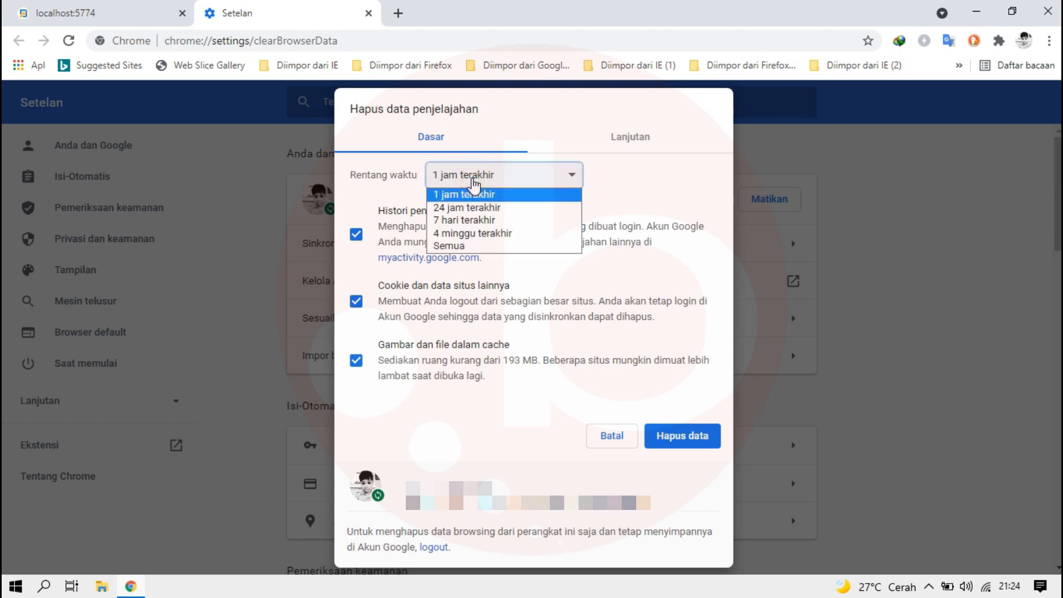
pyautogui.click(440, 245)
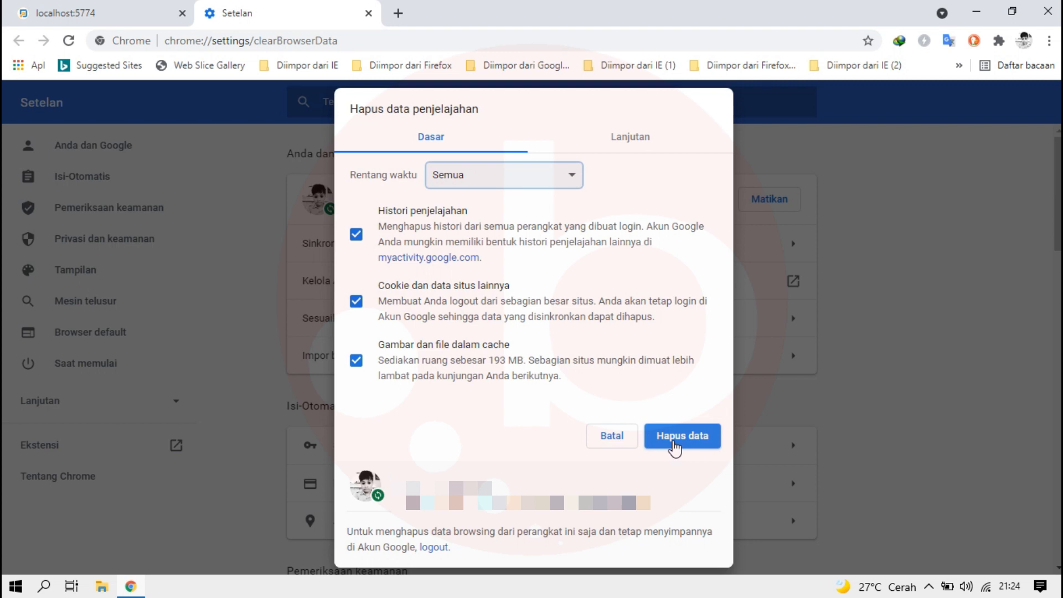
pyautogui.click(673, 443)
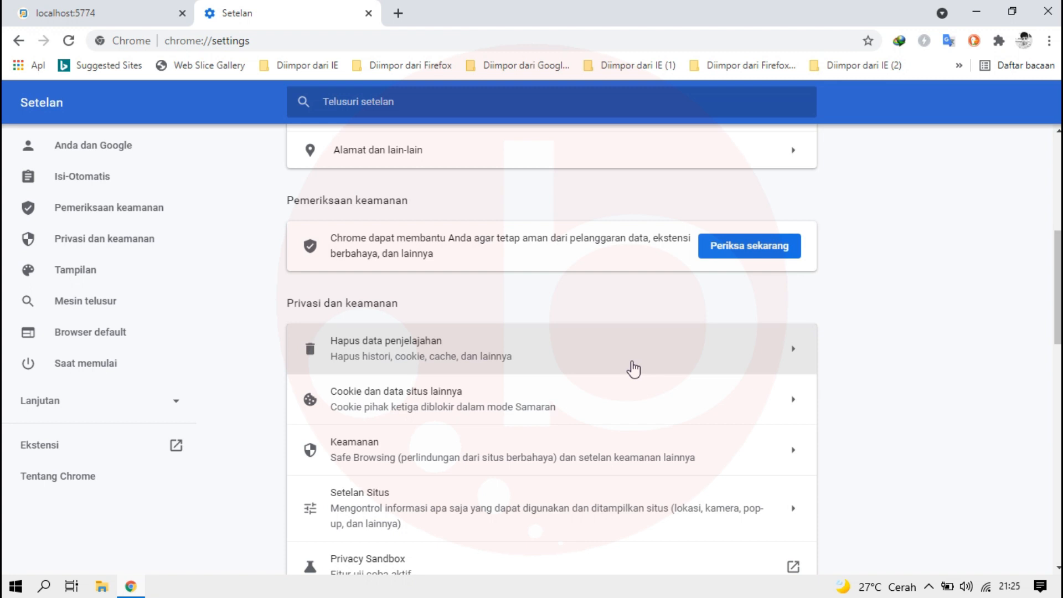
# Step: Close Chrome and reopen Dapodik from its desktop shortcut
pyautogui.click(1047, 12)
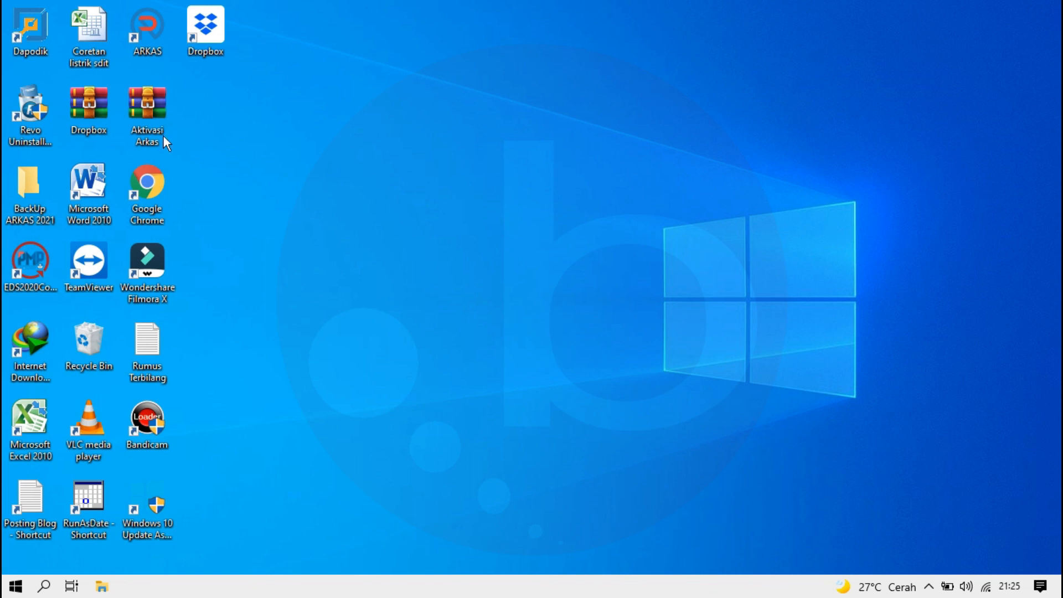
pyautogui.rightClick(30, 29)
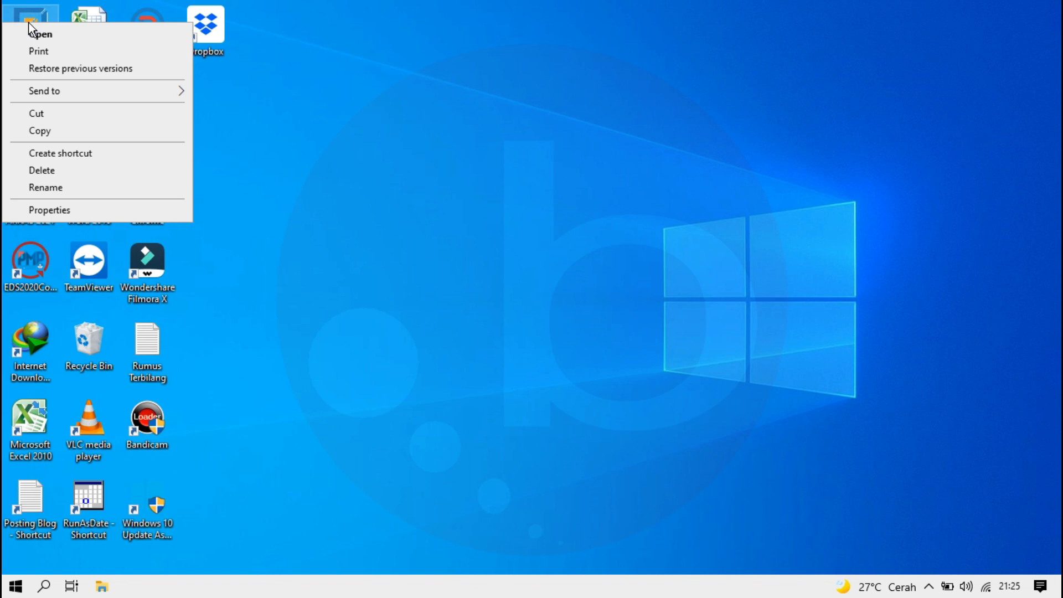
pyautogui.click(32, 34)
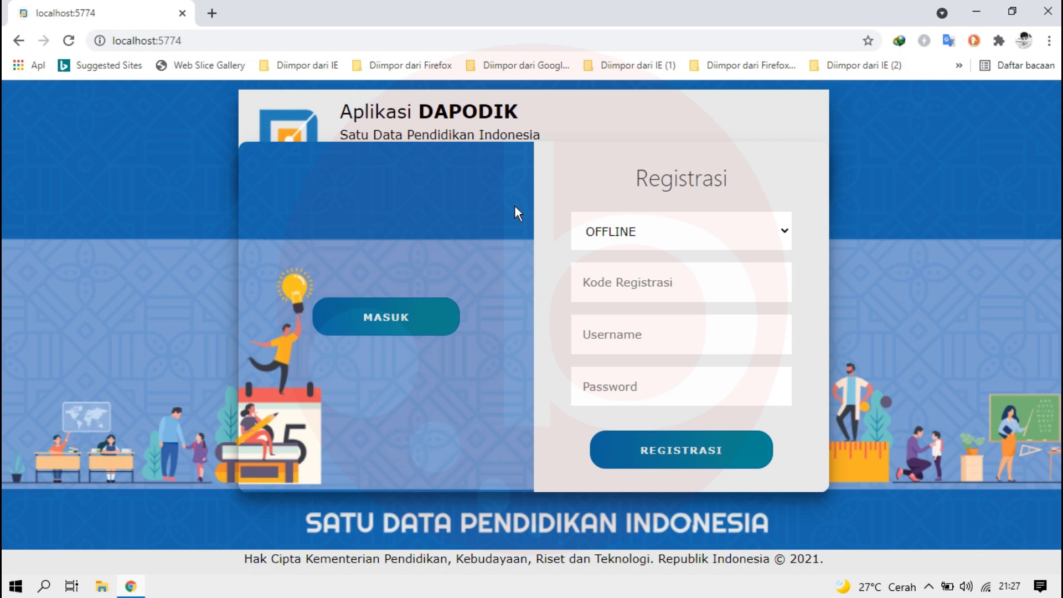
# Step: Choose the registration mode, register Dapodik with the registration code, username and password, and acknowledge the registration result
pyautogui.click(629, 244)
pyautogui.click(589, 270)
pyautogui.click(624, 282)
pyautogui.click(675, 463)
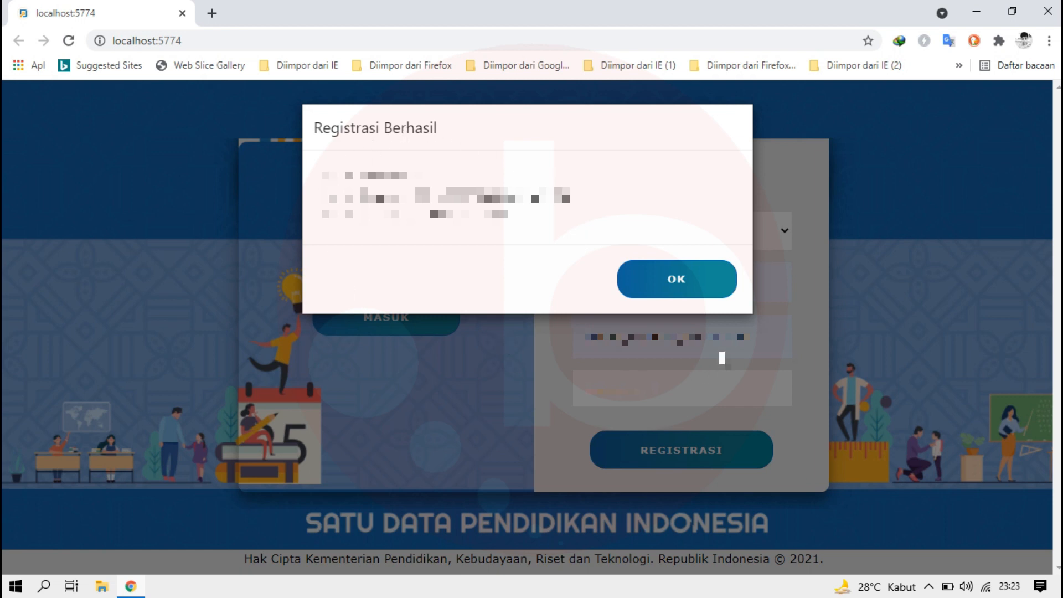
pyautogui.click(682, 276)
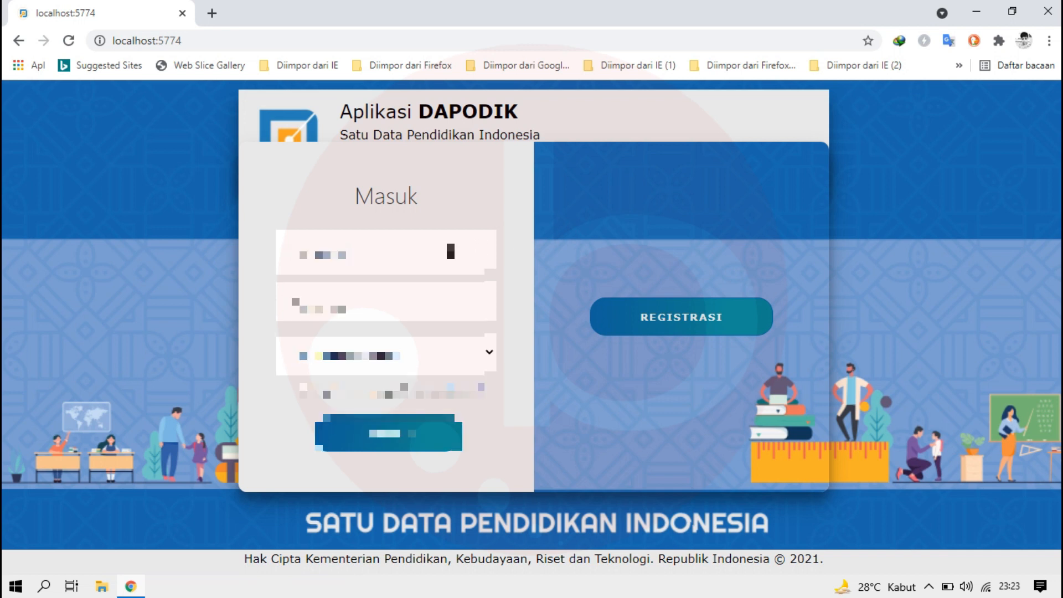
# Step: Log in with the registered username and account password for semester 2021/2022 Ganjil, using the Operator Sekolah role
pyautogui.click(451, 252)
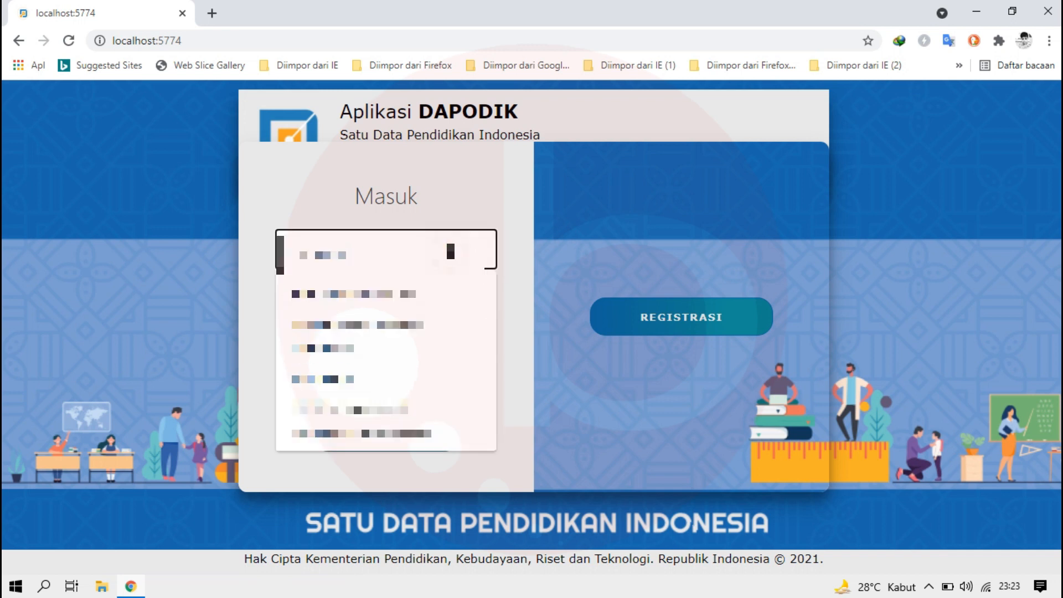
pyautogui.click(381, 304)
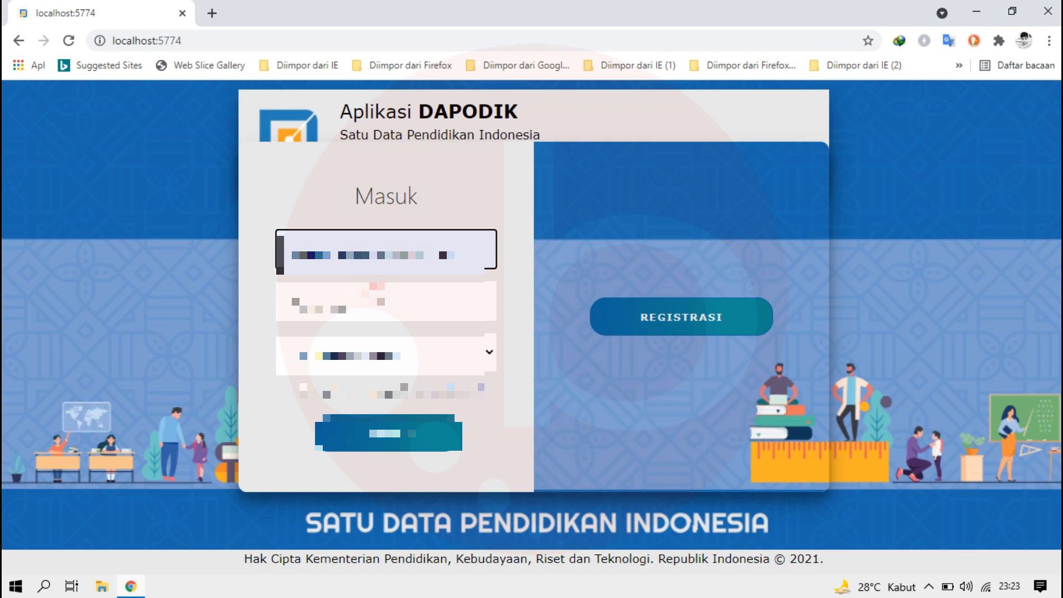
pyautogui.click(369, 301)
pyautogui.write('•••••••••••')
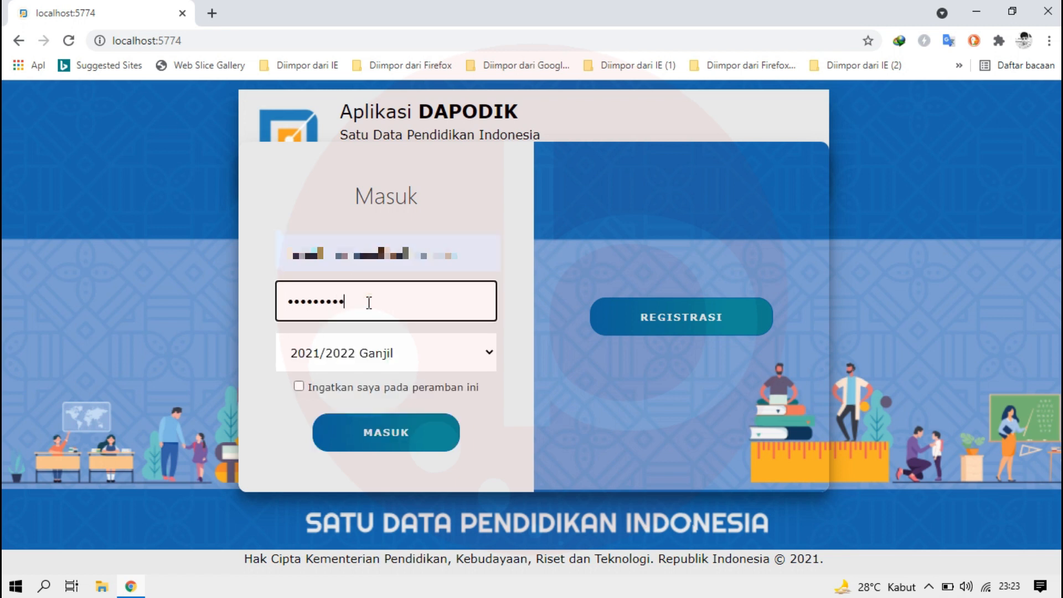
pyautogui.click(398, 443)
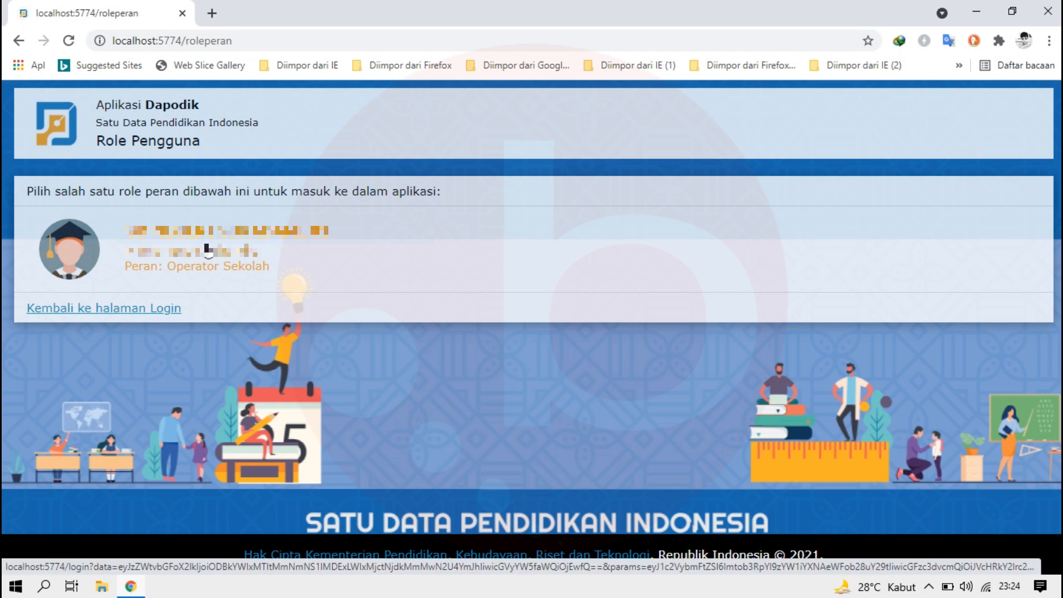
pyautogui.click(207, 249)
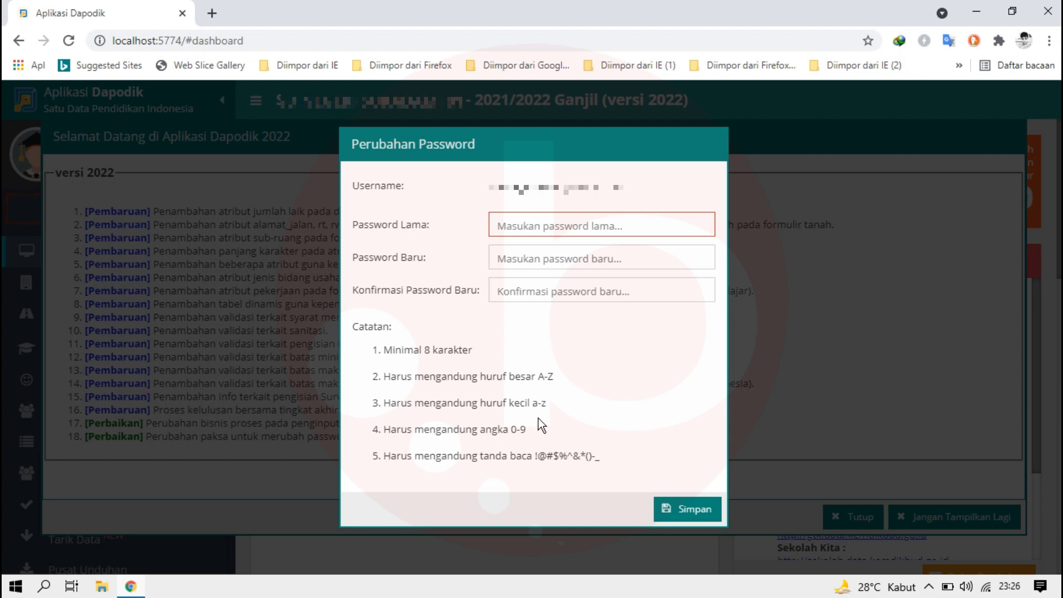
# Step: Change the account password by entering the old password, the new password and its confirmation, save it and log out
pyautogui.click(519, 228)
pyautogui.write('••••••••••••')
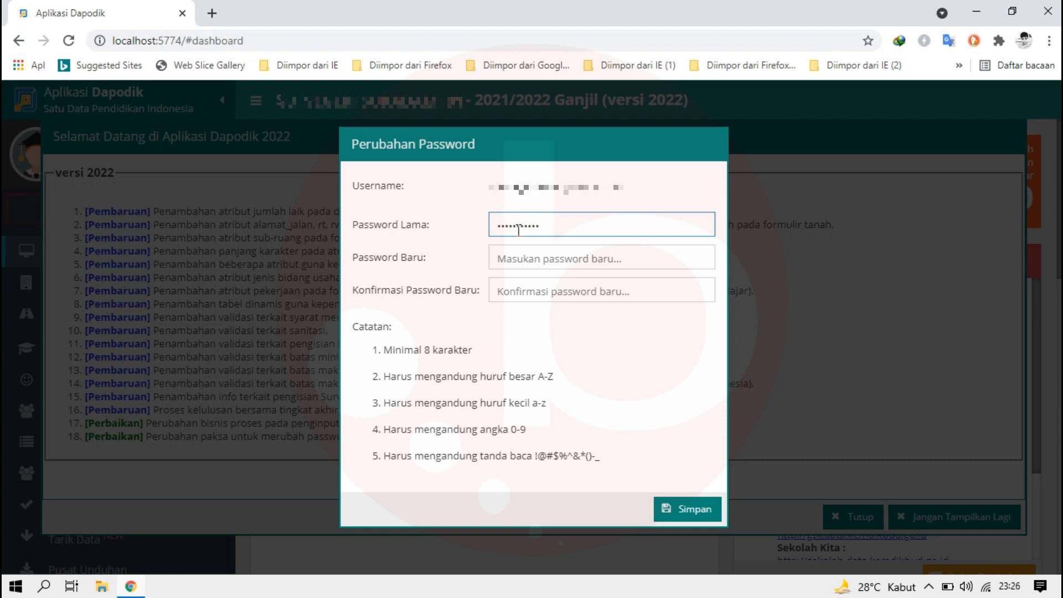
pyautogui.click(516, 259)
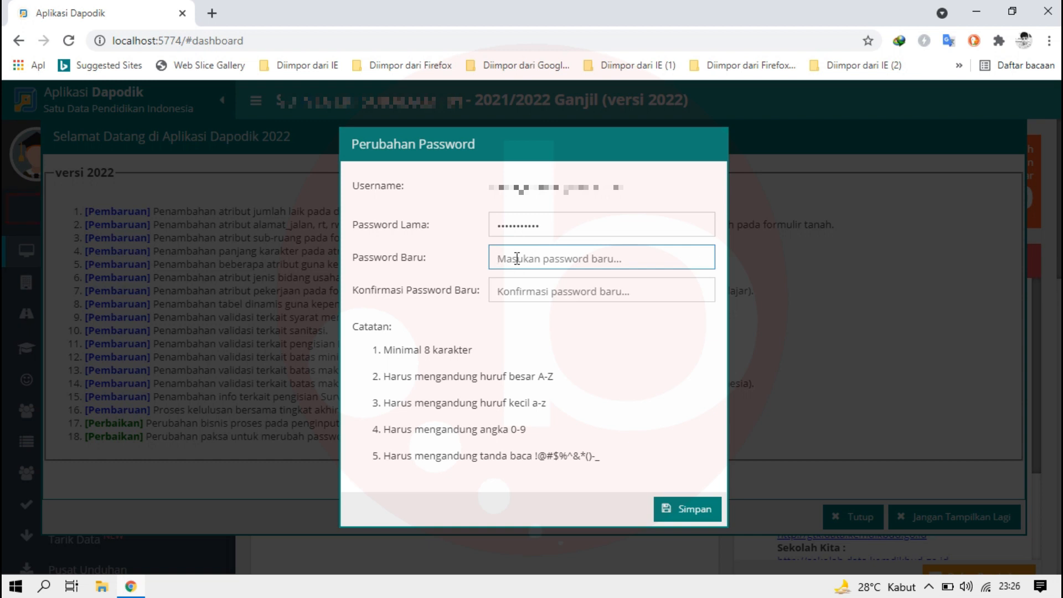
pyautogui.write('••••••••••••')
pyautogui.press('Tab')
pyautogui.write('••••••••••••')
pyautogui.click(703, 512)
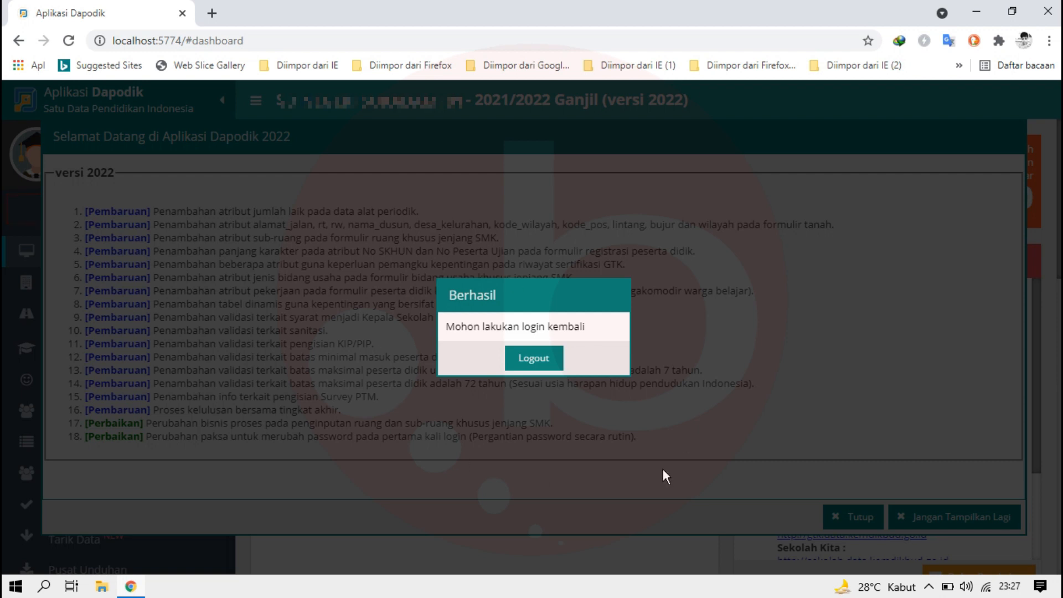
pyautogui.click(542, 358)
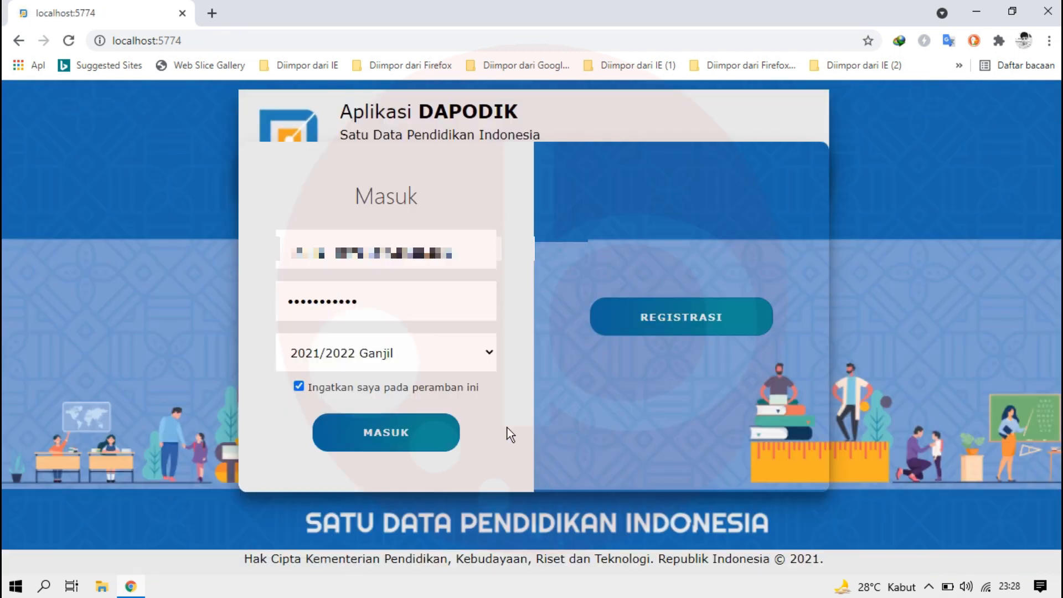
# Step: Log in again with the new account password under the Operator Sekolah role and close the version 2022 welcome notes
pyautogui.doubleClick(391, 312)
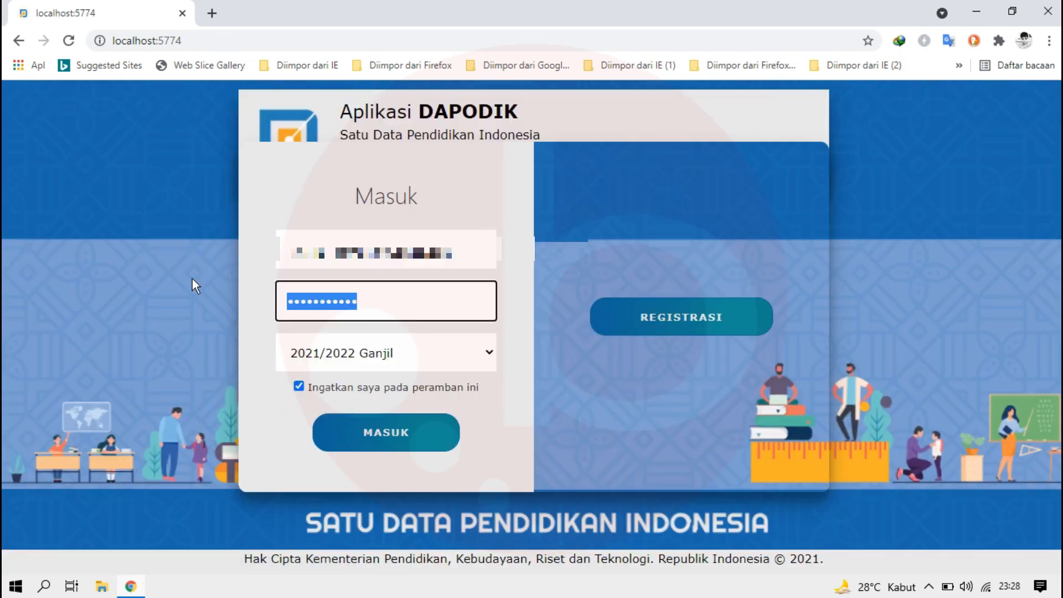
pyautogui.write('•••••••')
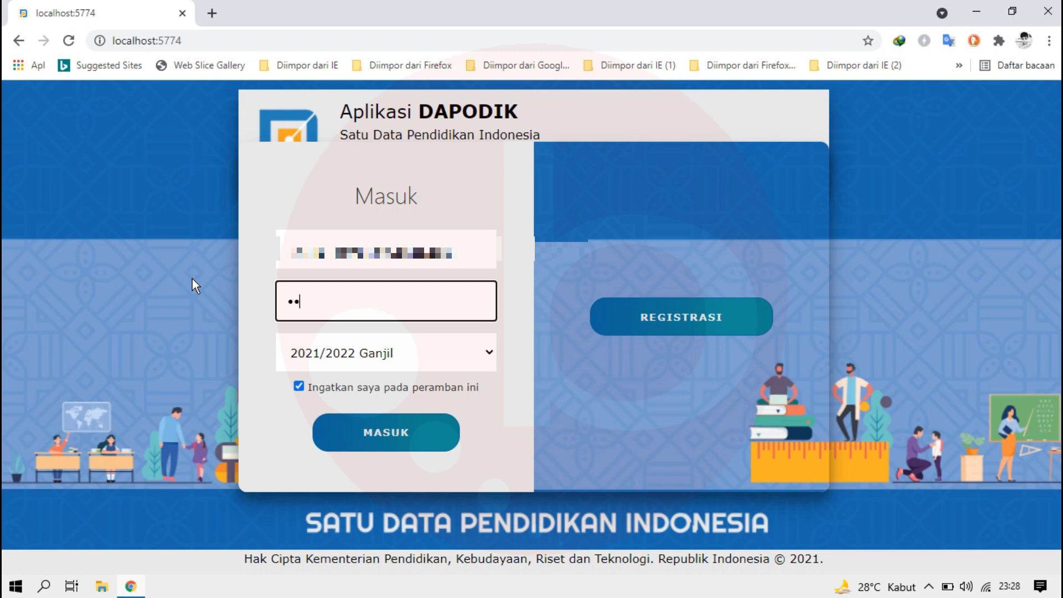
pyautogui.write('•••••')
pyautogui.click(368, 432)
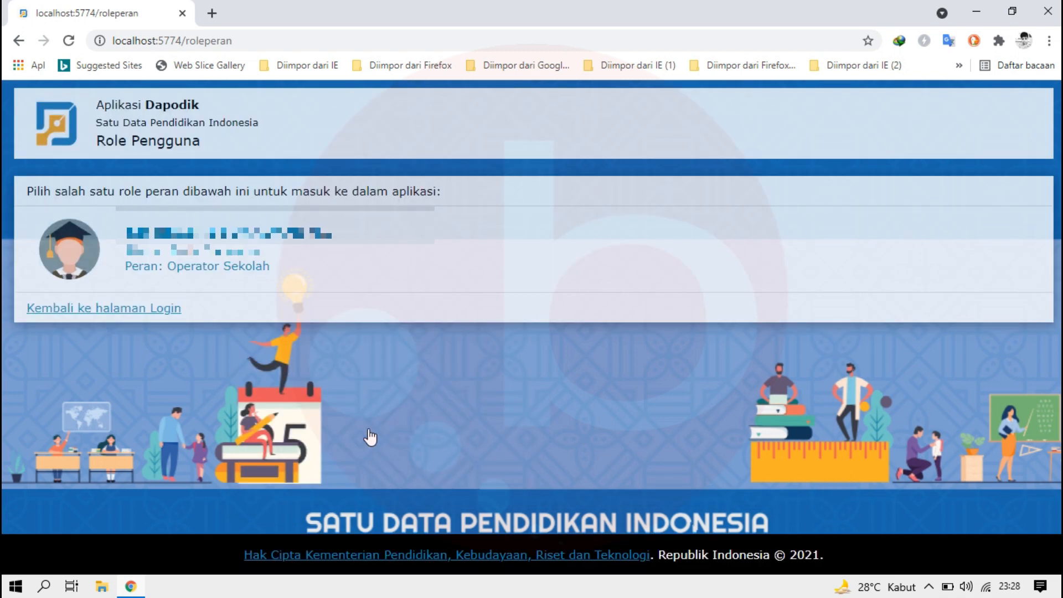
pyautogui.click(215, 255)
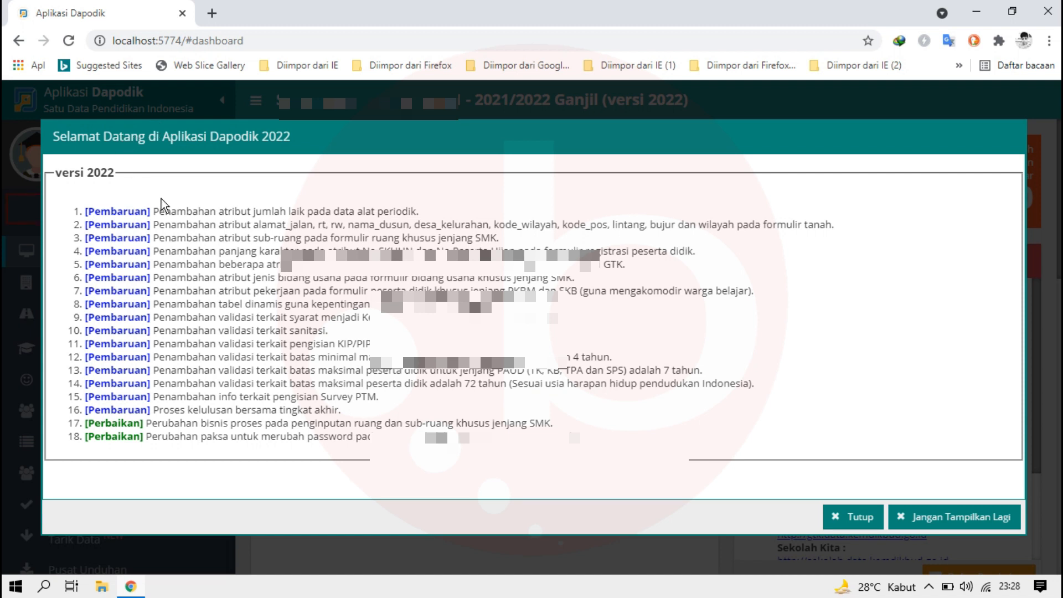
pyautogui.click(855, 519)
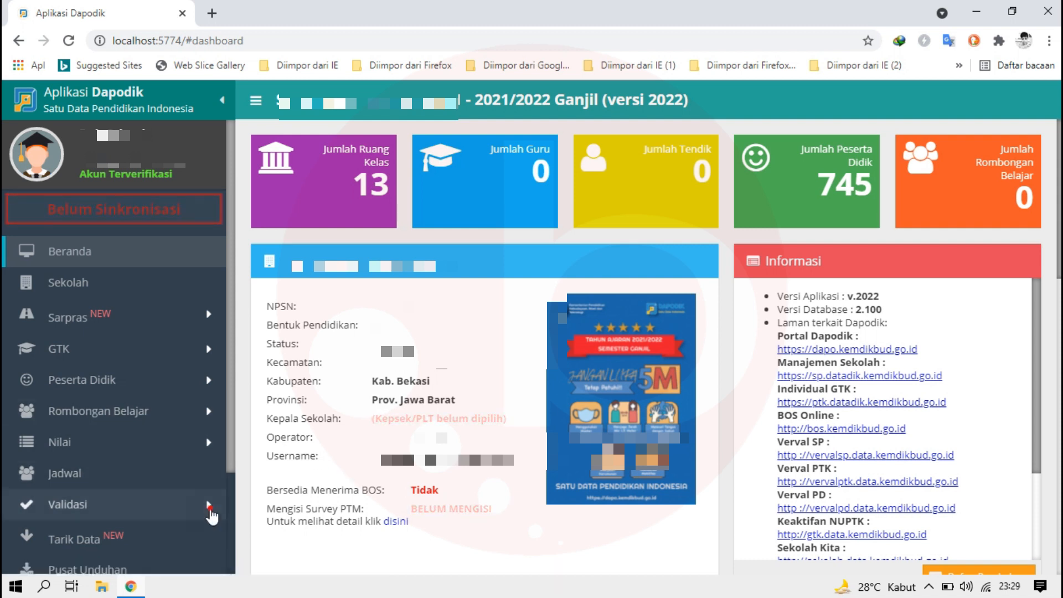
# Step: Check Validasi Lokal for Sekolah, Sarpras, Peserta Didik, GTK, Rombongan Belajar & Jadwal, Pembelajaran, Nilai and Referensi, enlarging the summary area to show every category
pyautogui.click(150, 504)
pyautogui.scroll(-2, 166, 482)
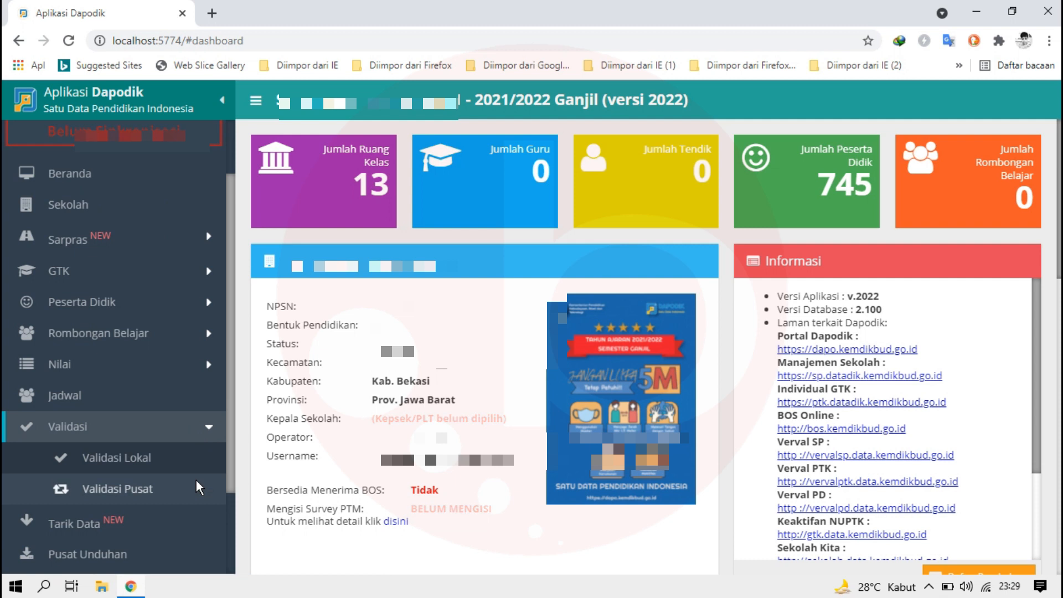
pyautogui.click(147, 458)
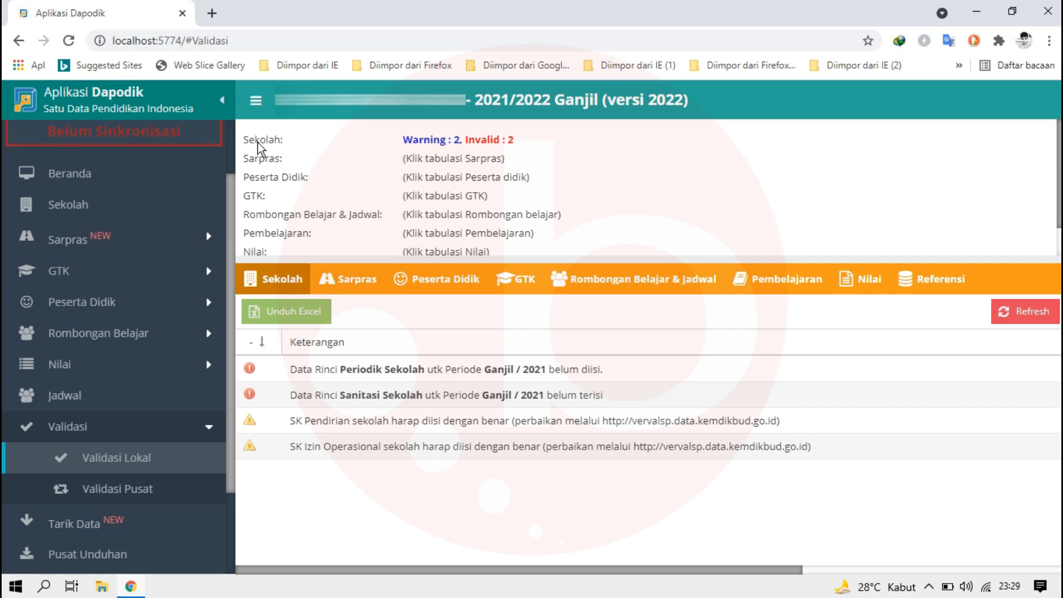
pyautogui.click(355, 294)
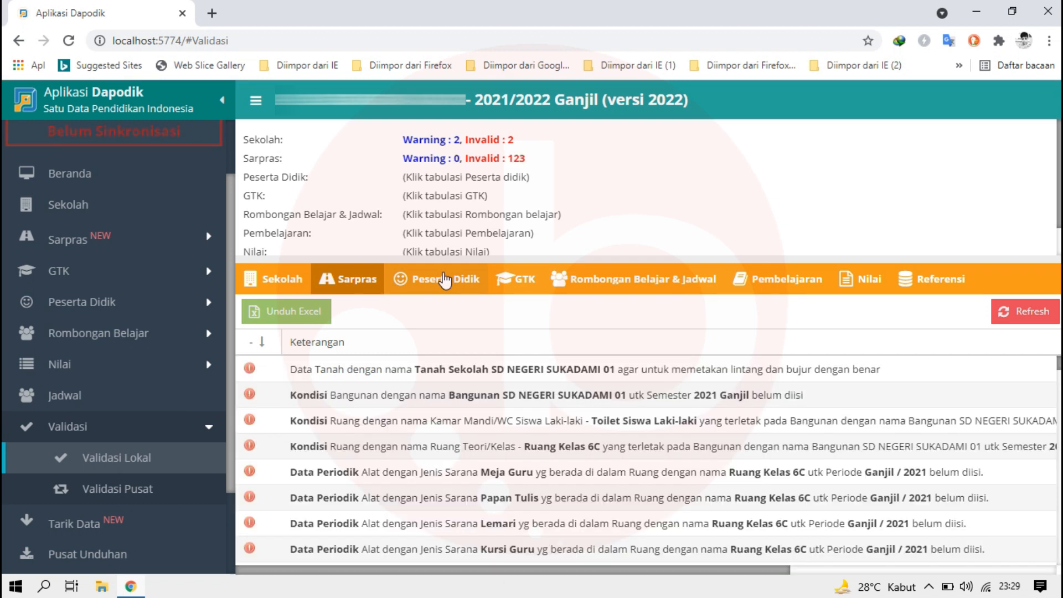
pyautogui.click(445, 281)
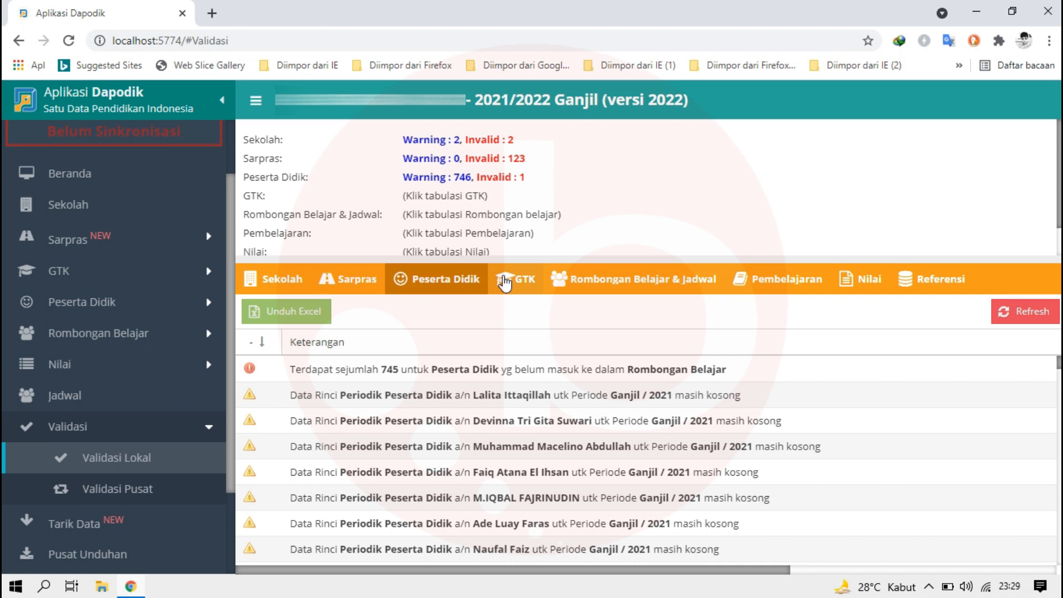
pyautogui.click(503, 280)
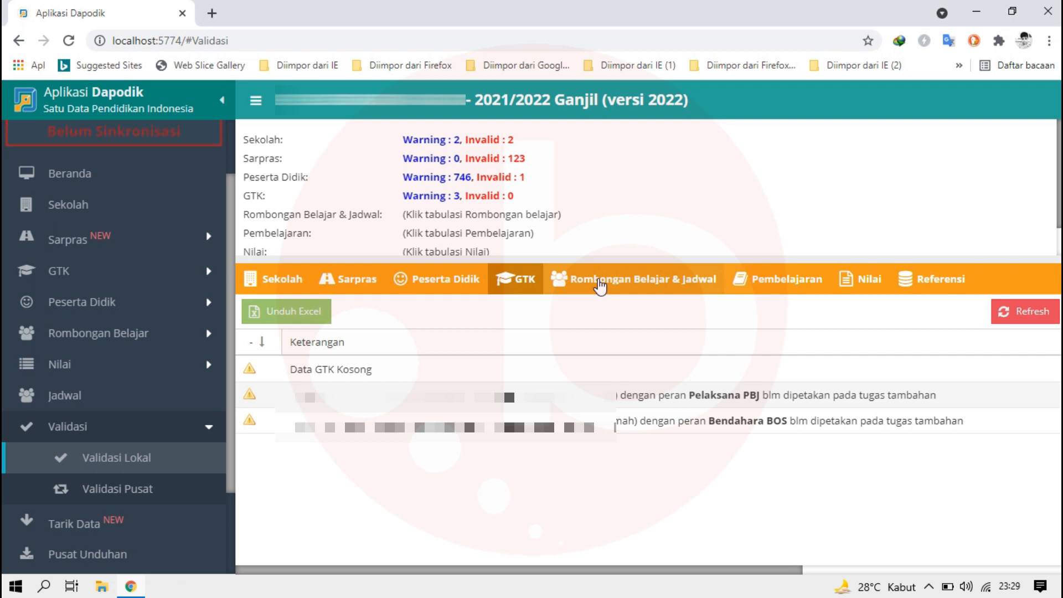
pyautogui.click(599, 282)
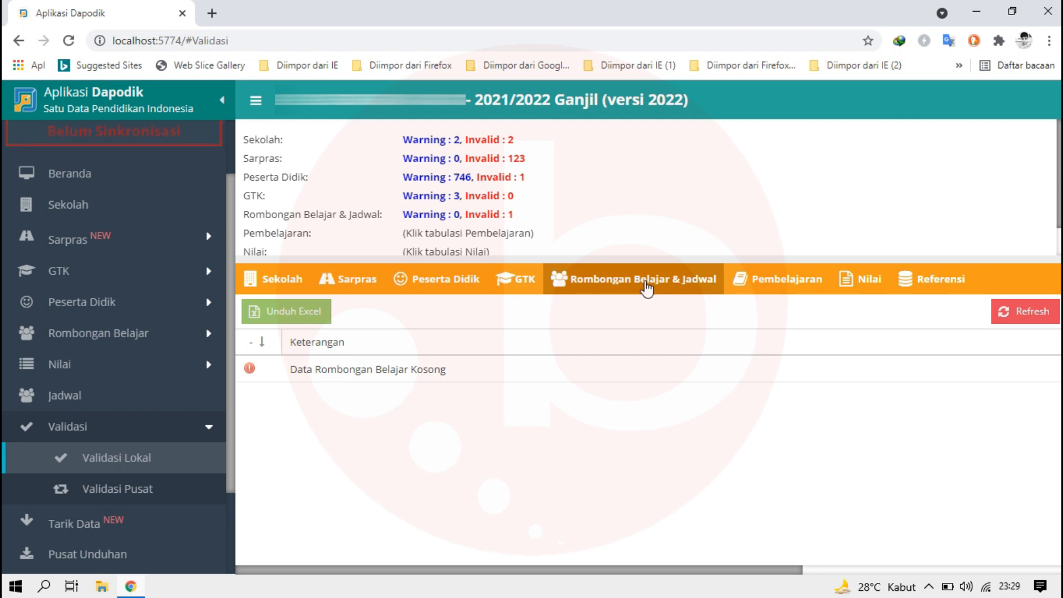
pyautogui.click(776, 283)
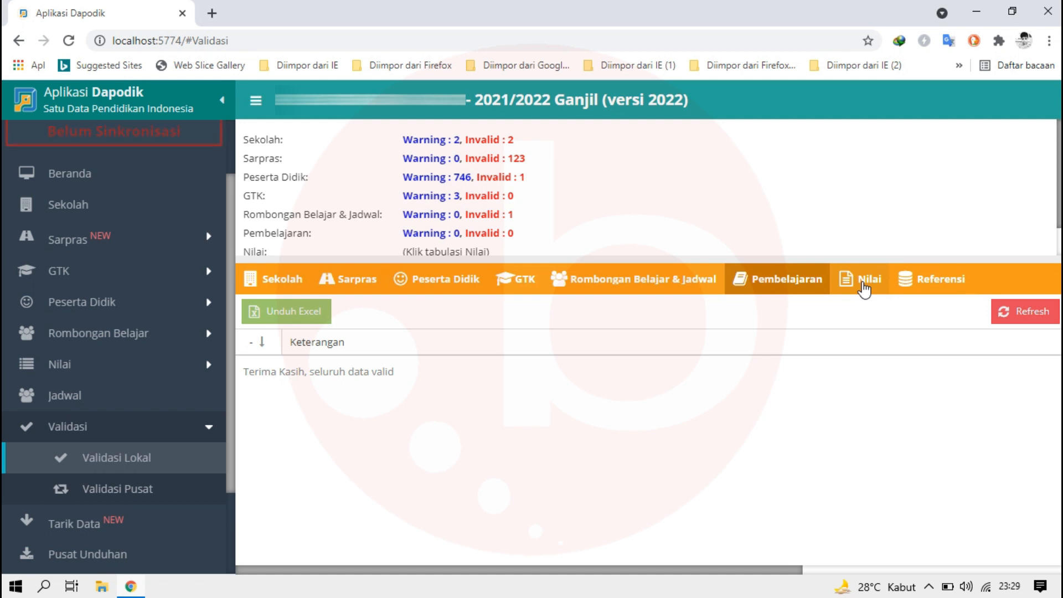
pyautogui.click(864, 285)
pyautogui.click(920, 280)
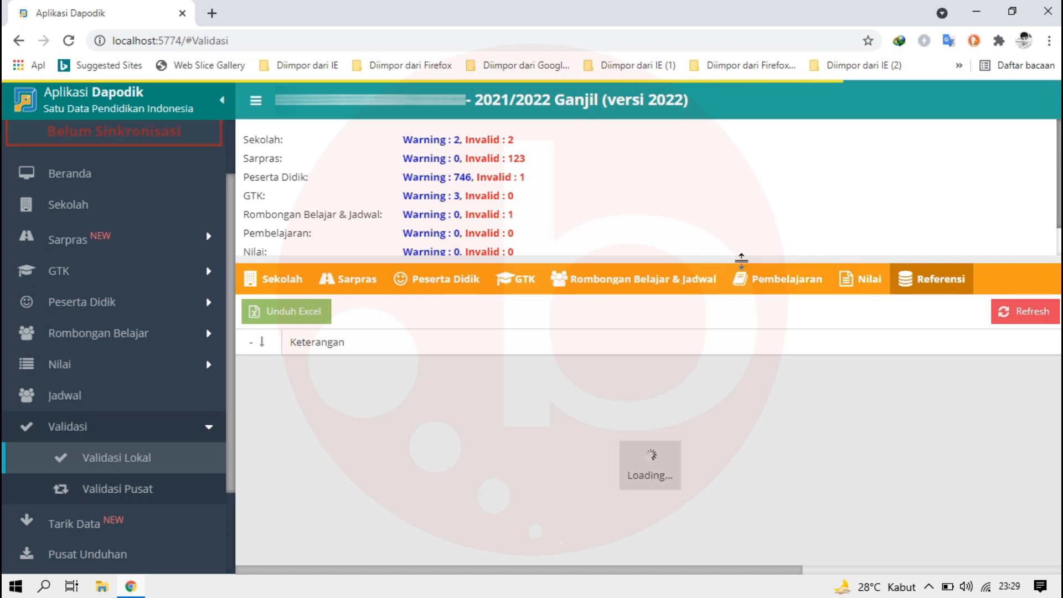
pyautogui.moveTo(741, 259); pyautogui.dragTo(744, 305)
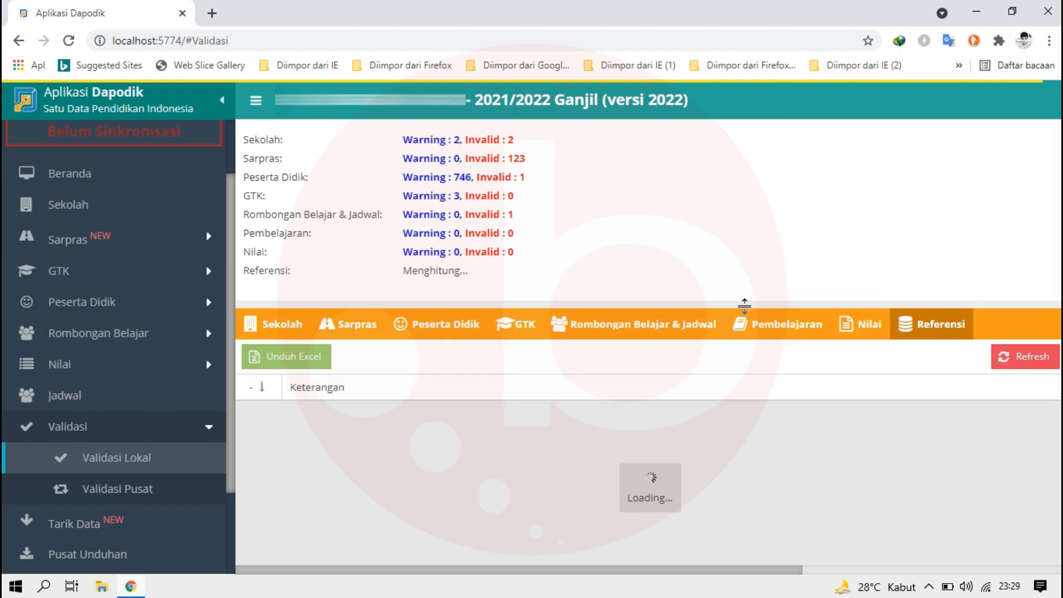